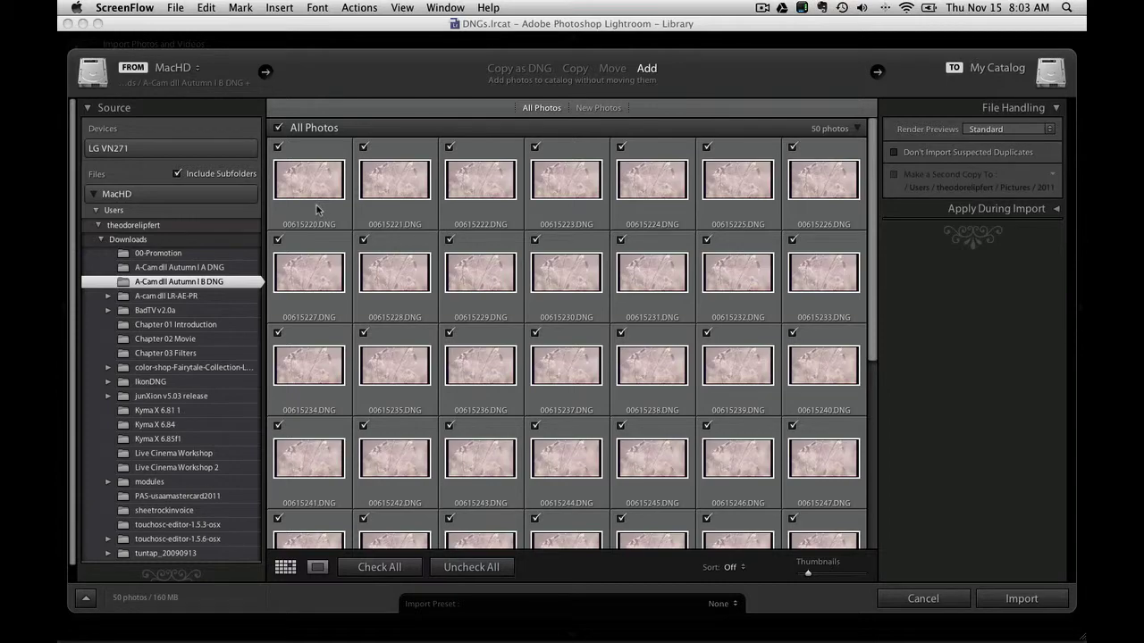
Scroll through the 50 checked DNG thumbnails of the A-Cam dll Autumn I B DNG folder.
scroll(507, 317, down, 2)
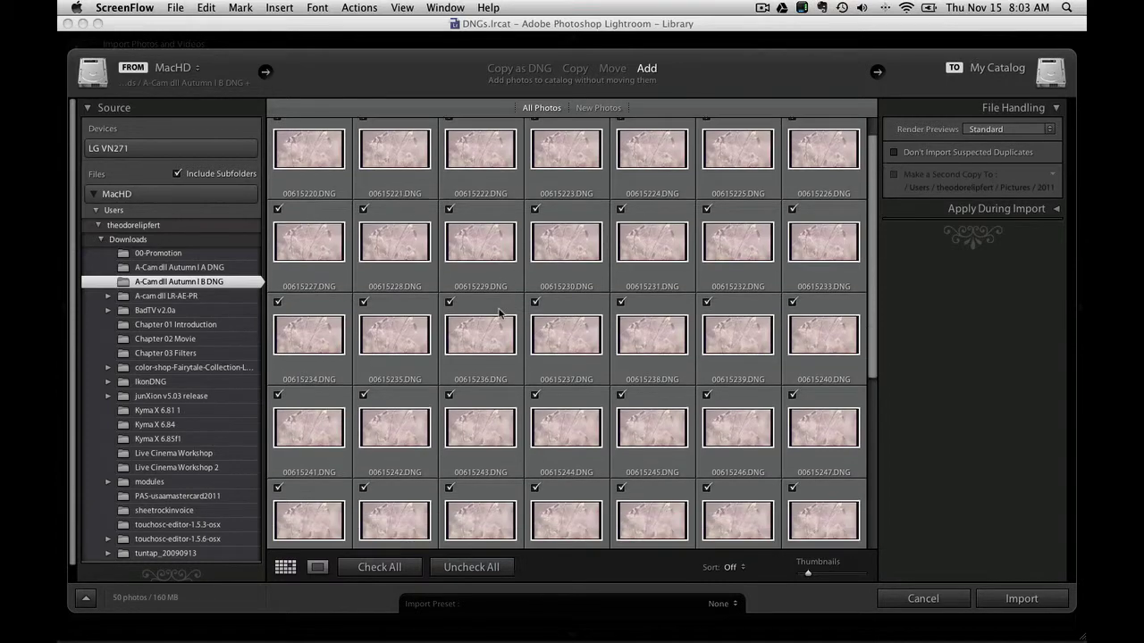
scroll(496, 308, down, 3)
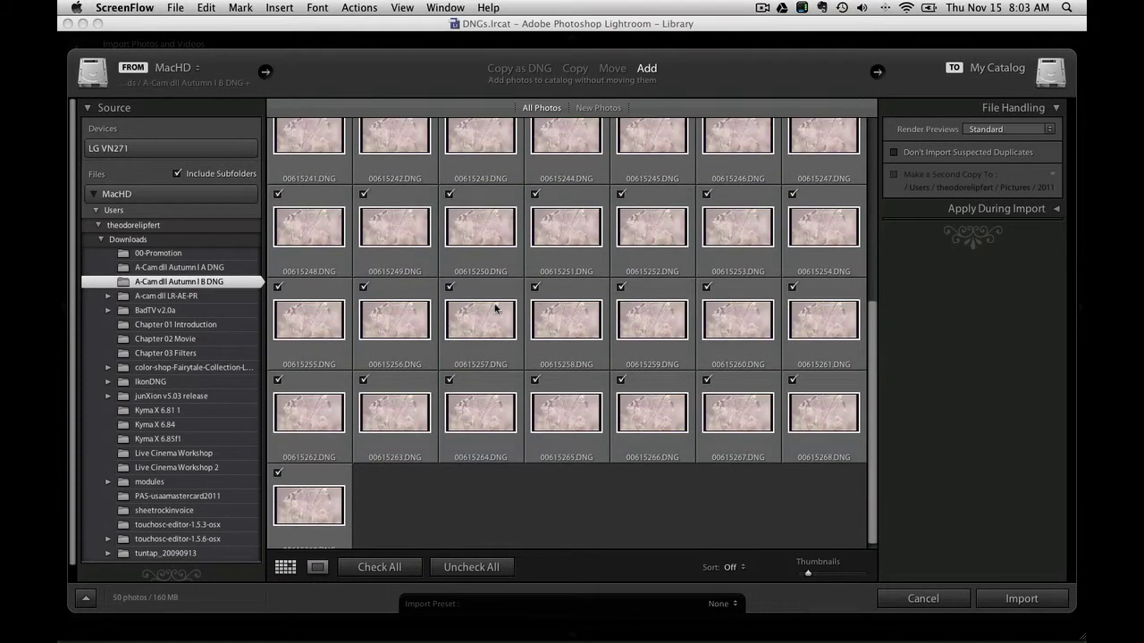
scroll(495, 308, up, 4)
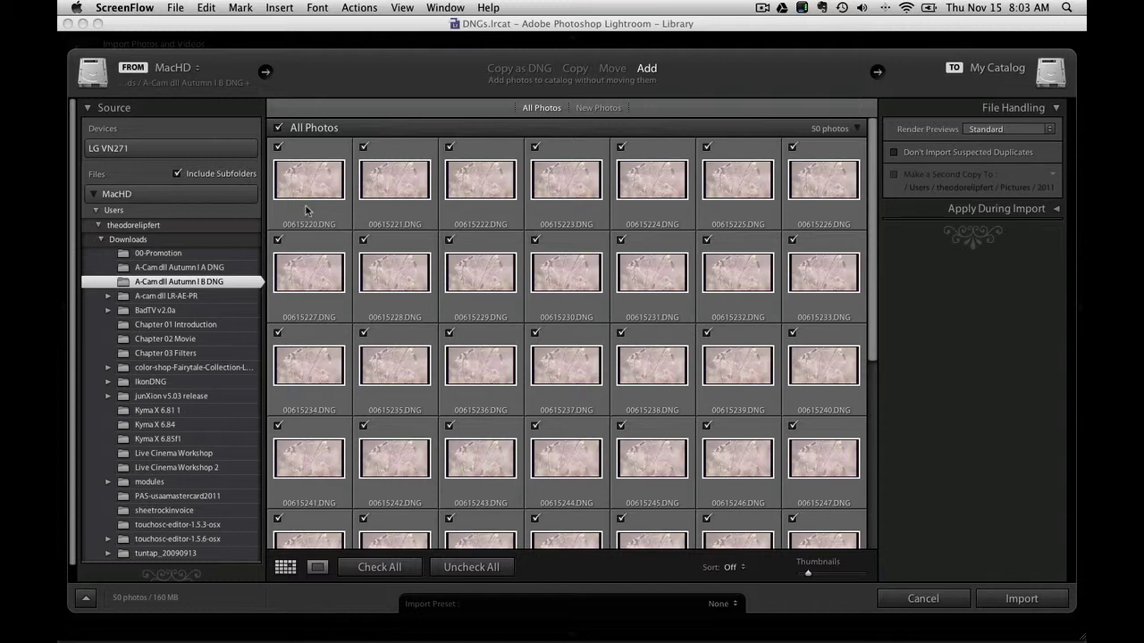
Uncheck all frames, keep only 00615220.DNG checked, and import that single frame.
click(472, 568)
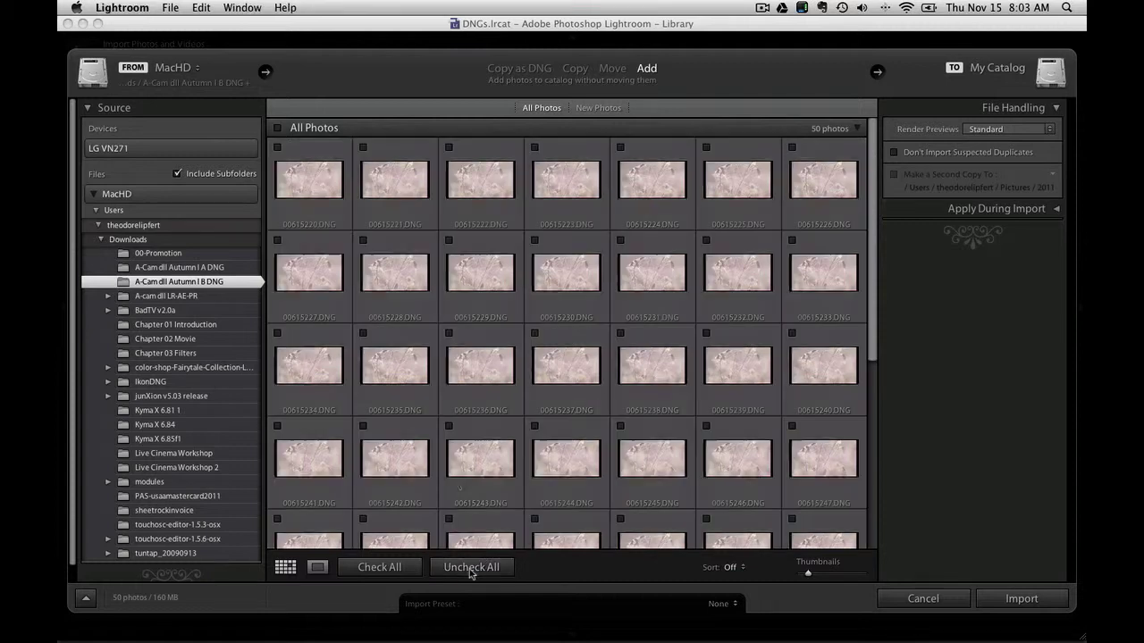
click(278, 147)
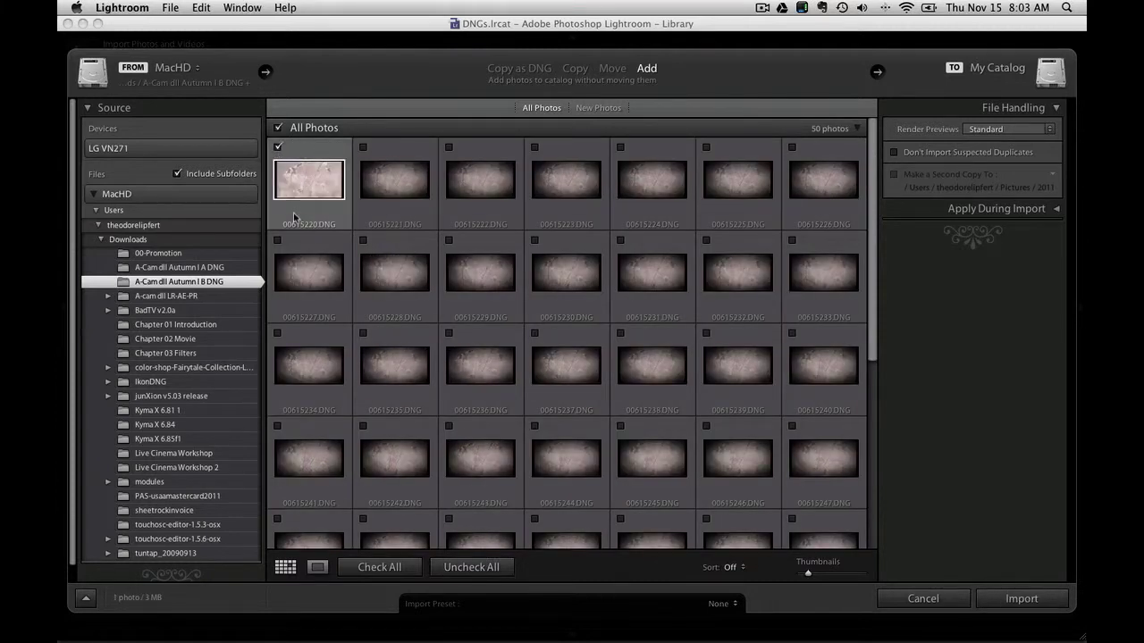
click(1022, 599)
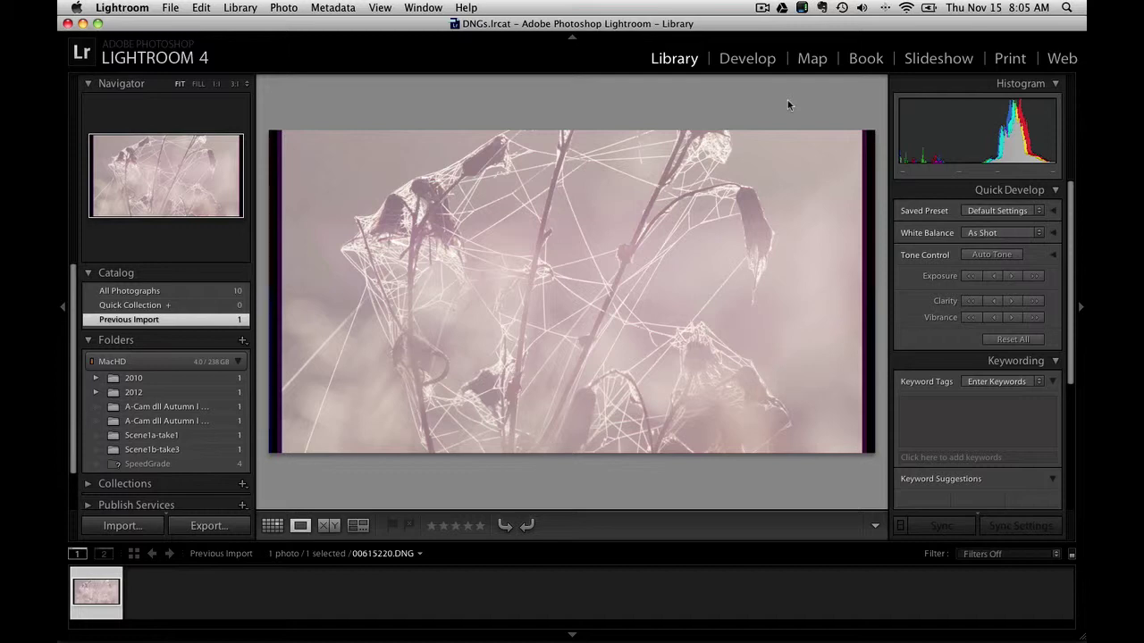
In Develop, convert 00615220.DNG to Black & White and apply Auto tone.
click(746, 59)
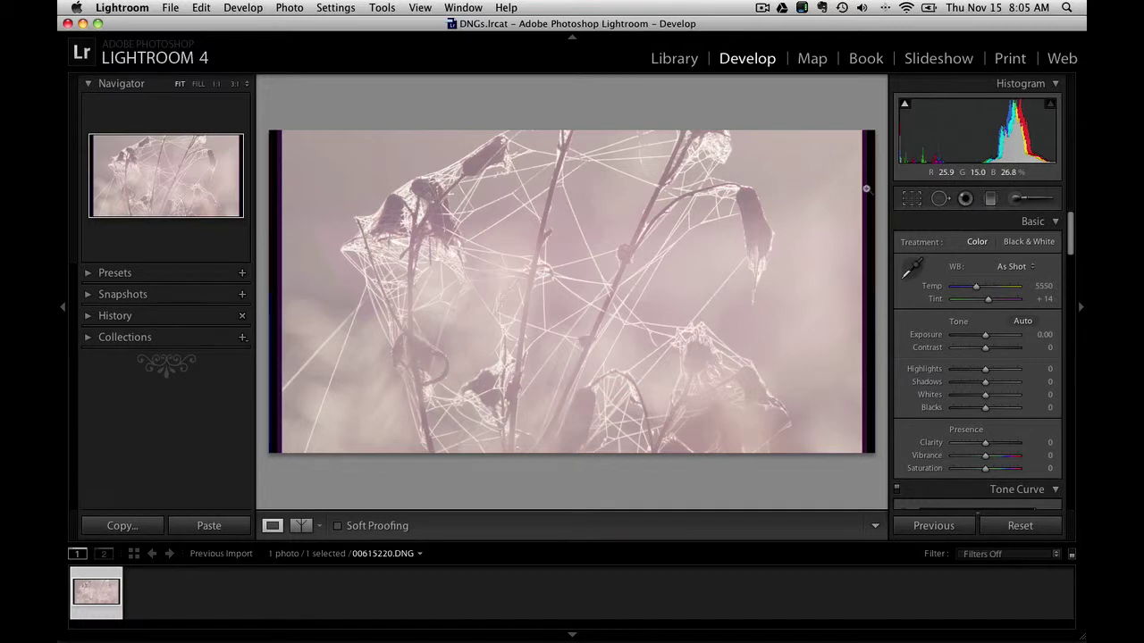
click(1017, 243)
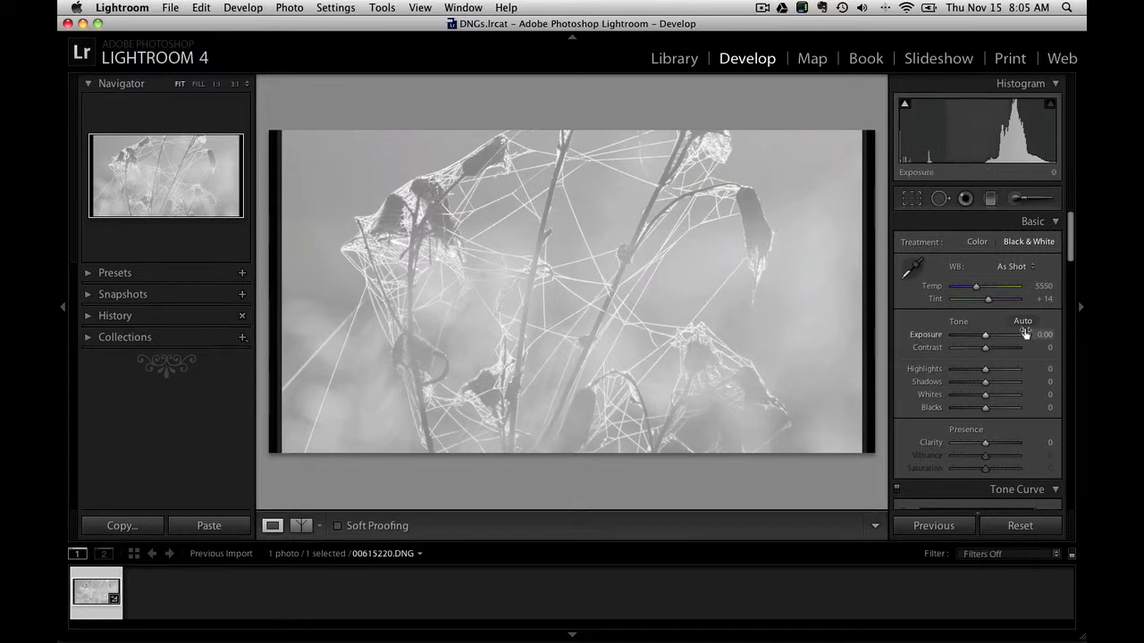
click(1023, 322)
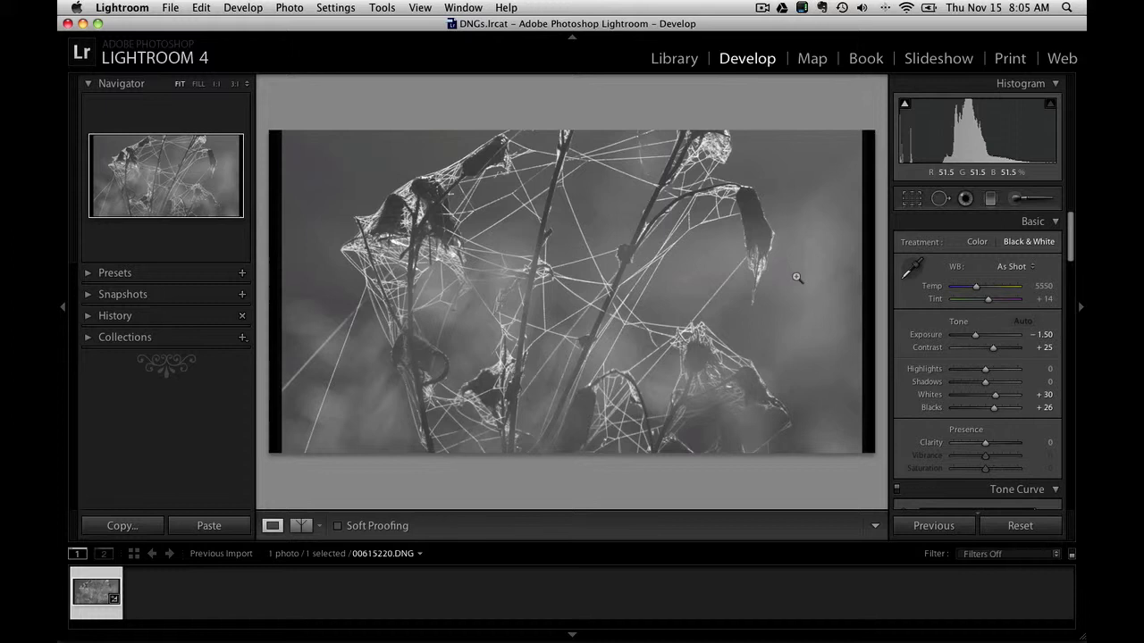
Crop the frame to a 16 x 9 aspect ratio and apply the crop.
click(911, 201)
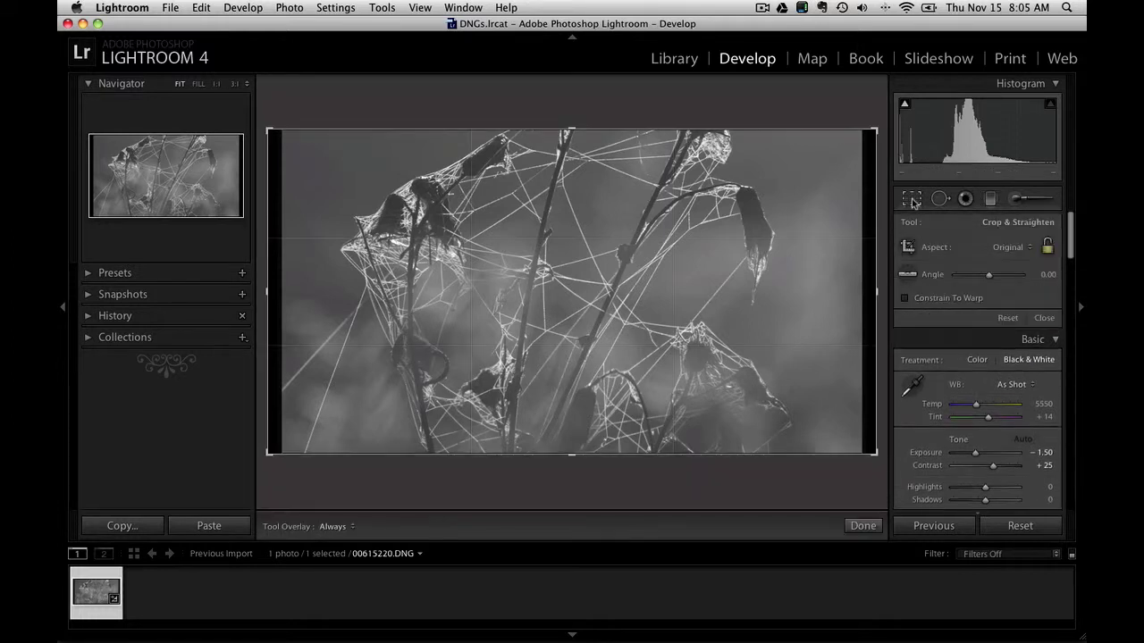
click(1011, 248)
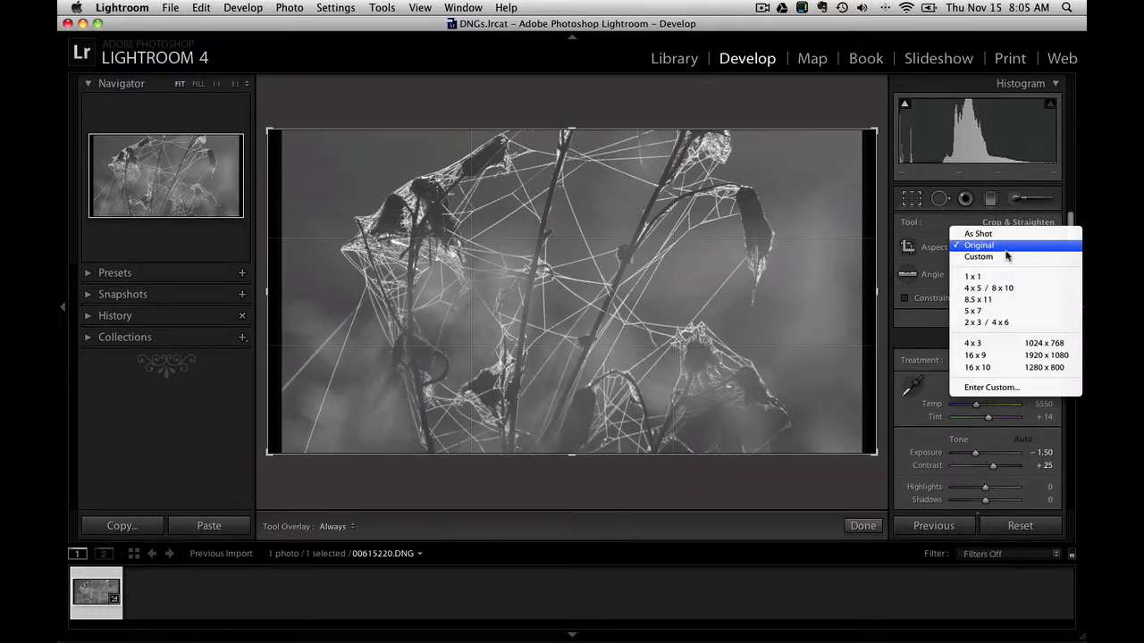
click(990, 355)
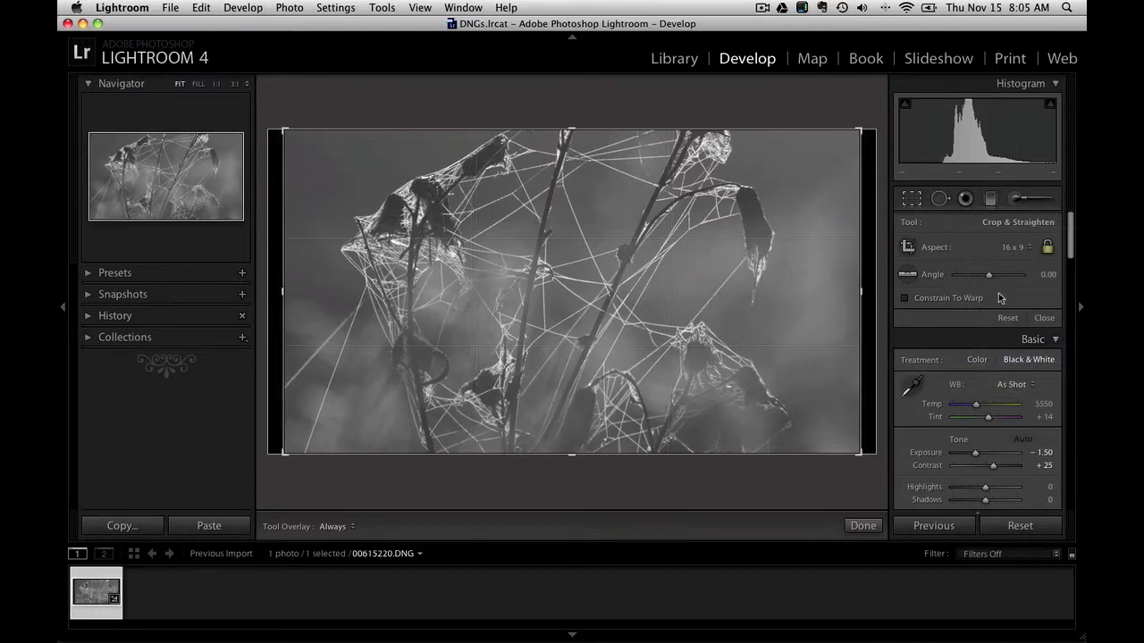
key(Return)
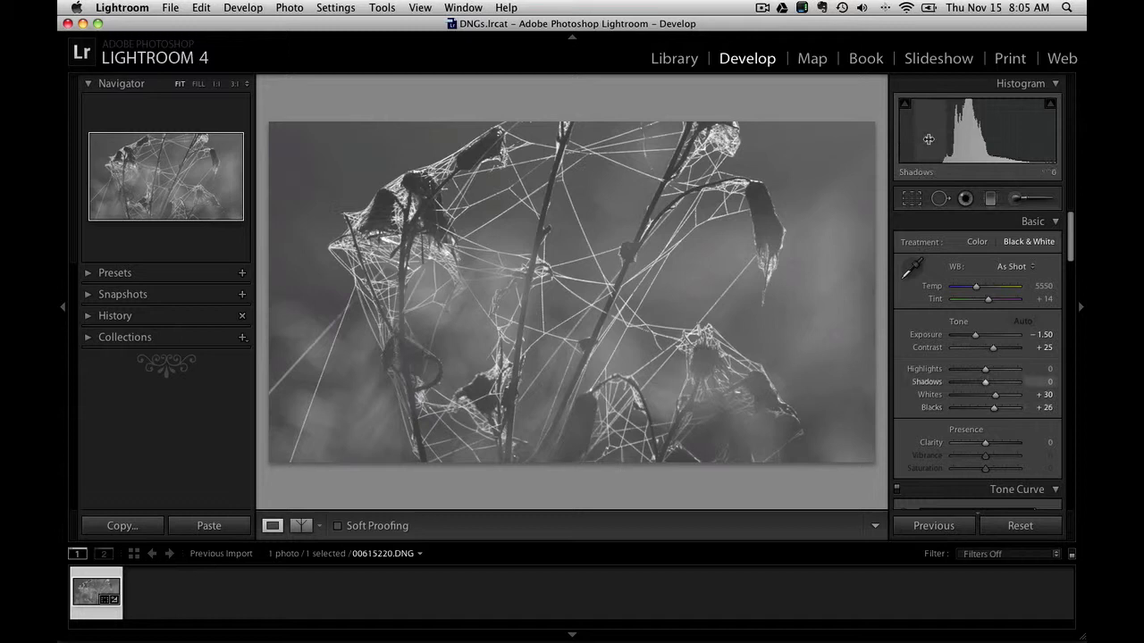
Drag in the histogram to set Shadows −100, Blacks −91 and Highlights +25.
drag(965, 134, 917, 134)
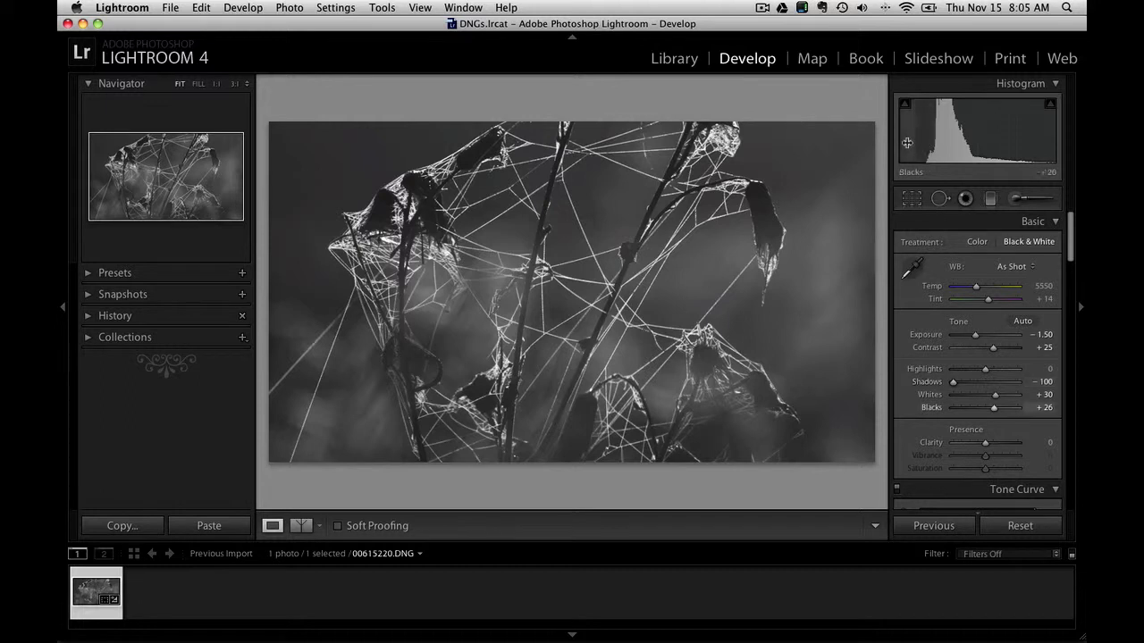
mouse_move(911, 141)
mouse_down()
mouse_move(885, 143)
mouse_move(895, 143)
mouse_up()
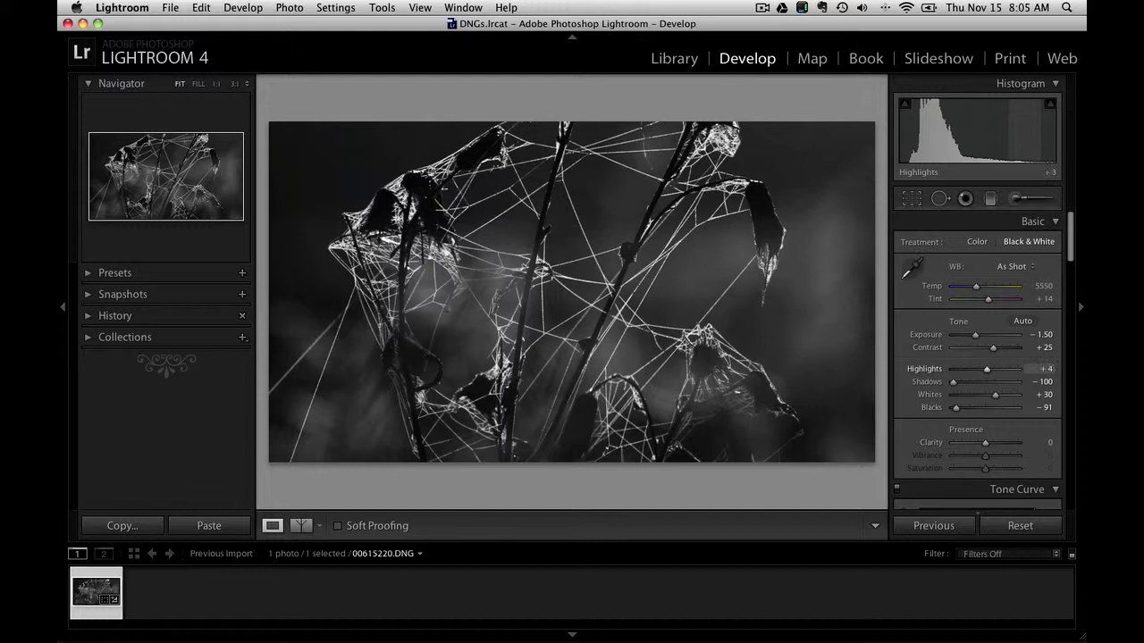
drag(1009, 134, 1018, 134)
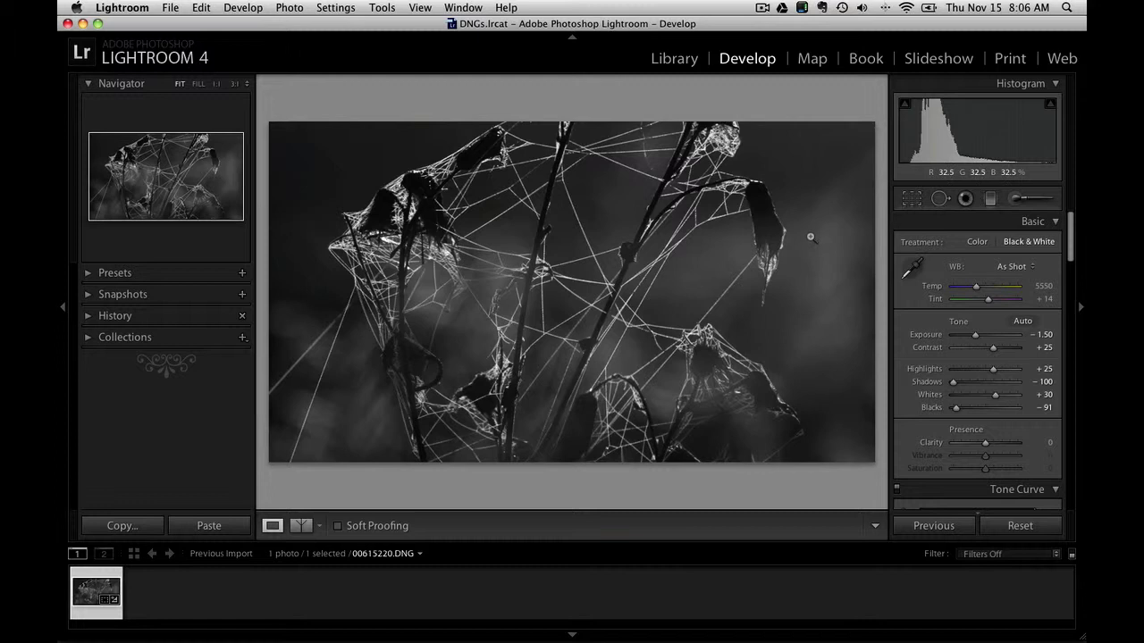
Use the Tone Curve targeted adjustment tool on dark areas to set Shadows −25 and Darks −3.
scroll(971, 343, down, 2)
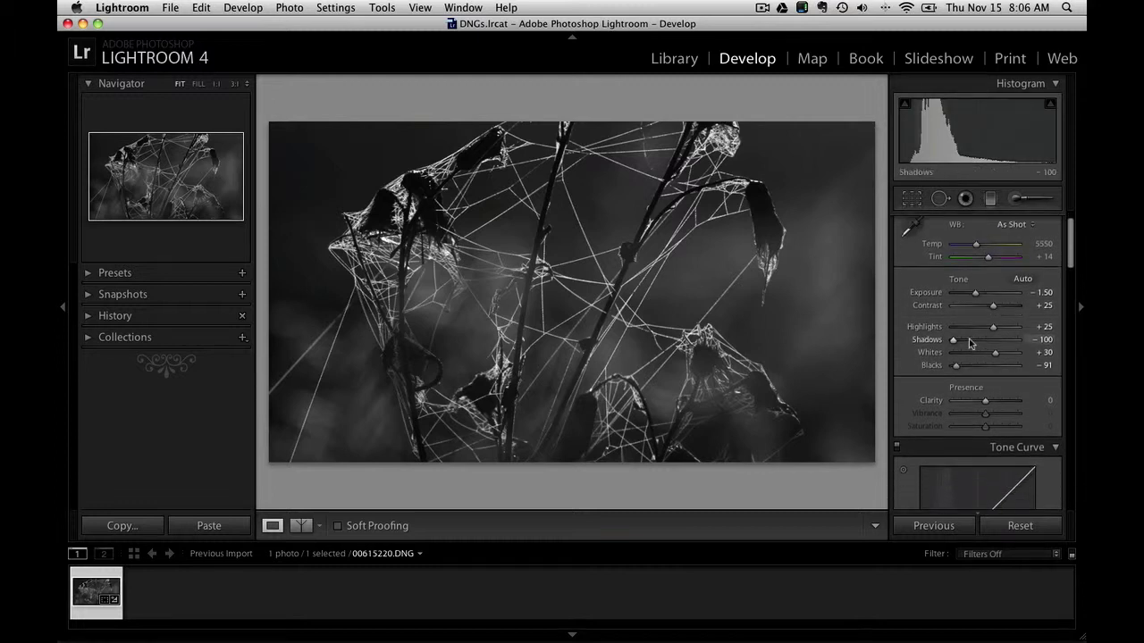
scroll(971, 343, down, 4)
scroll(970, 338, down, 4)
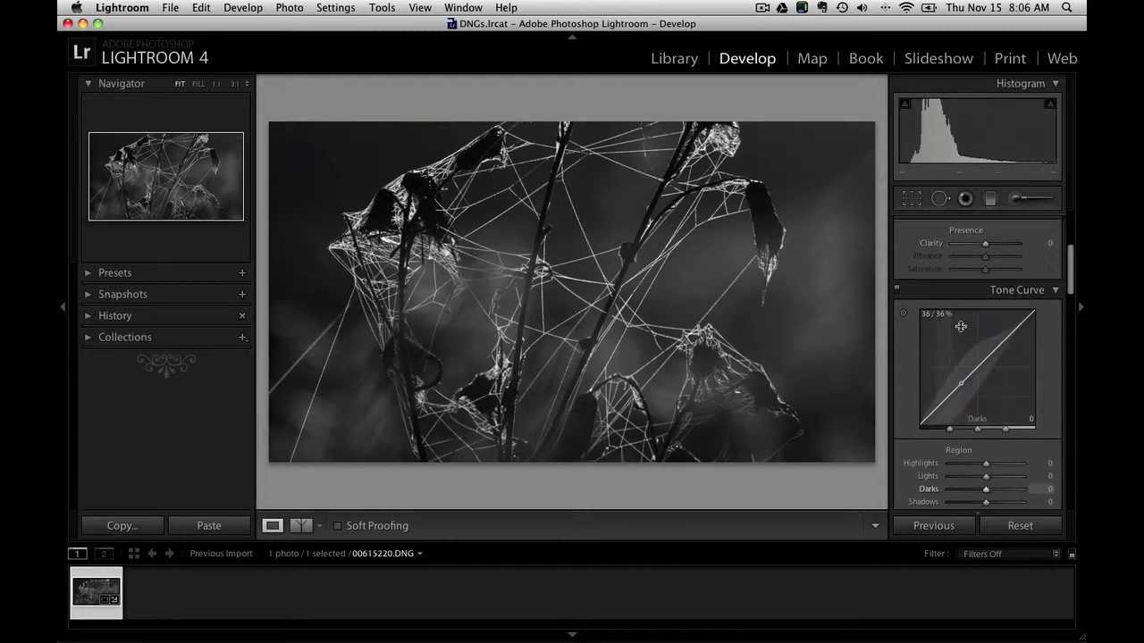
scroll(960, 326, down, 2)
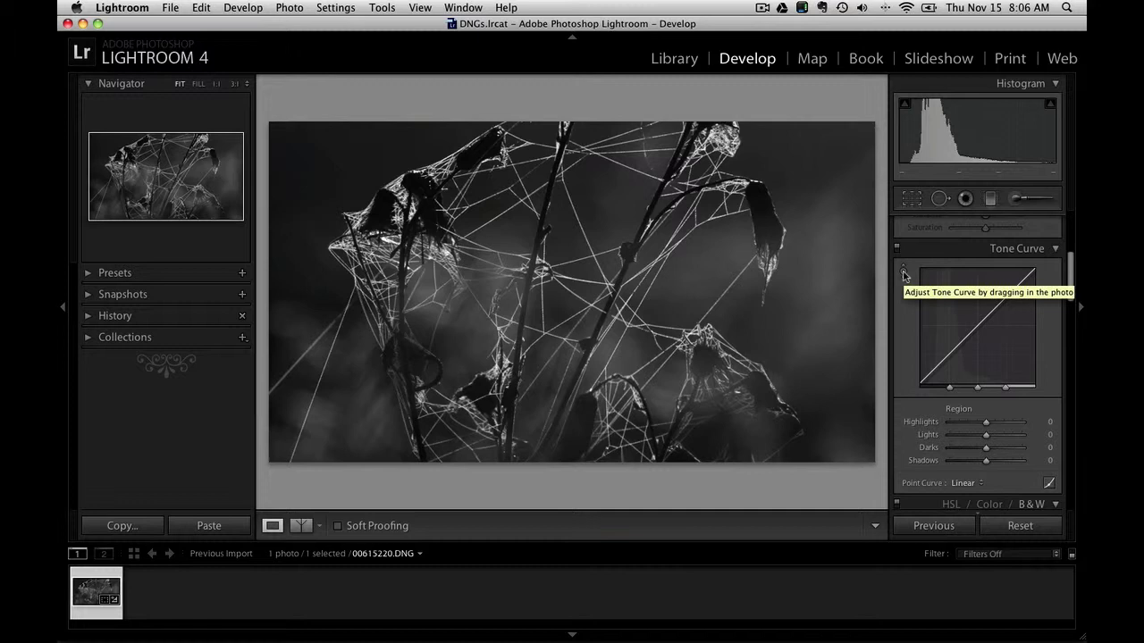
click(903, 276)
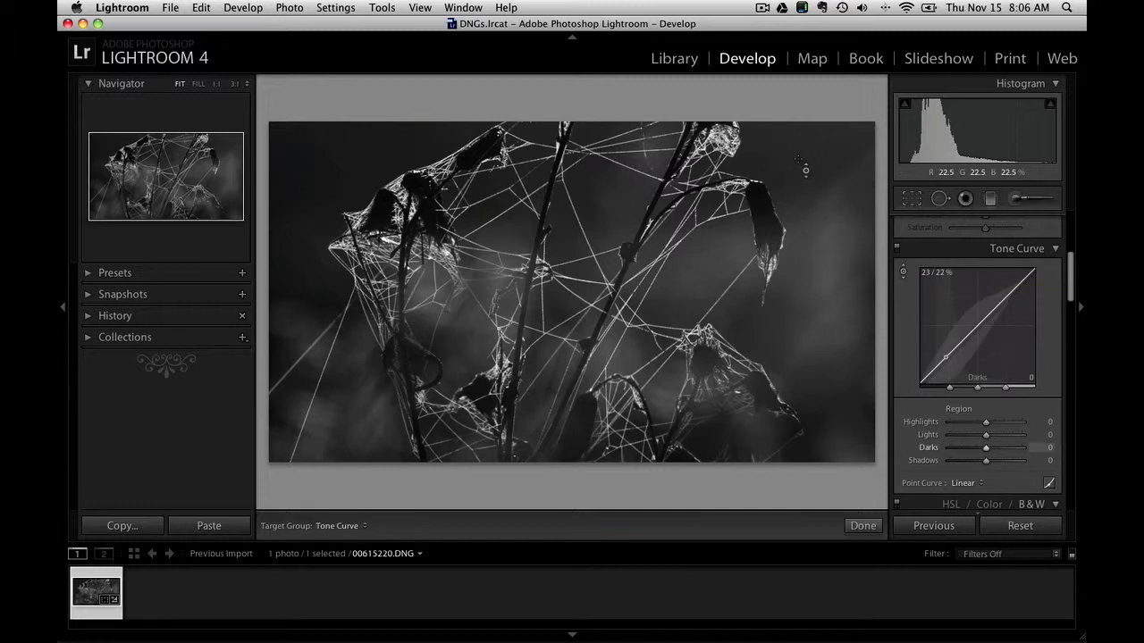
mouse_move(764, 219)
mouse_down()
mouse_move(764, 257)
mouse_move(764, 237)
mouse_up()
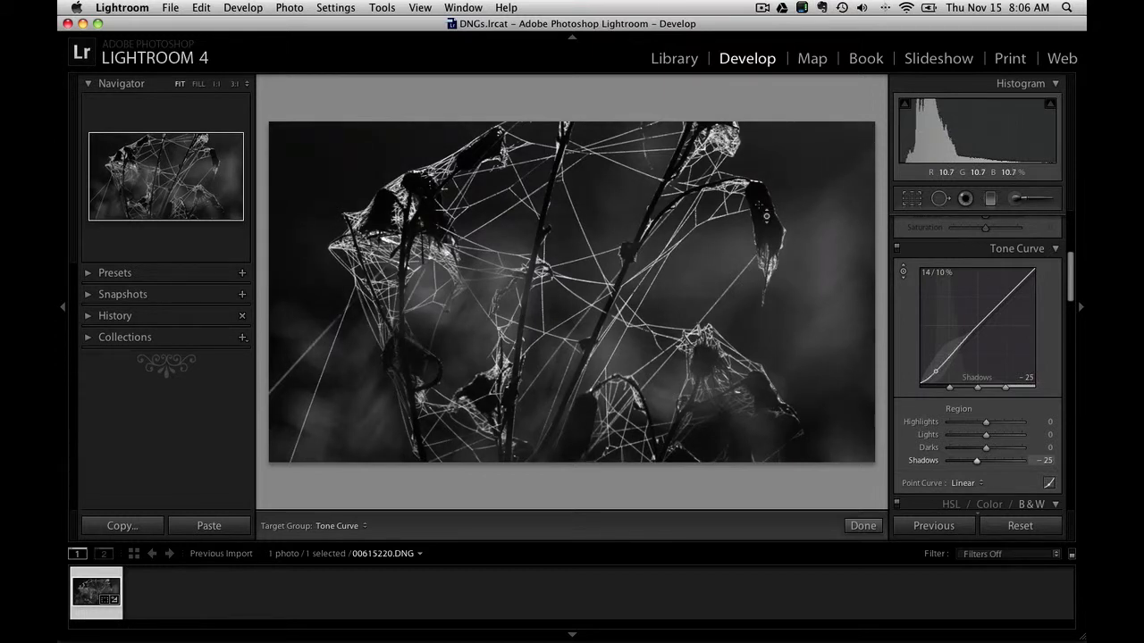
mouse_move(815, 163)
mouse_down()
mouse_move(816, 176)
mouse_move(816, 165)
mouse_up()
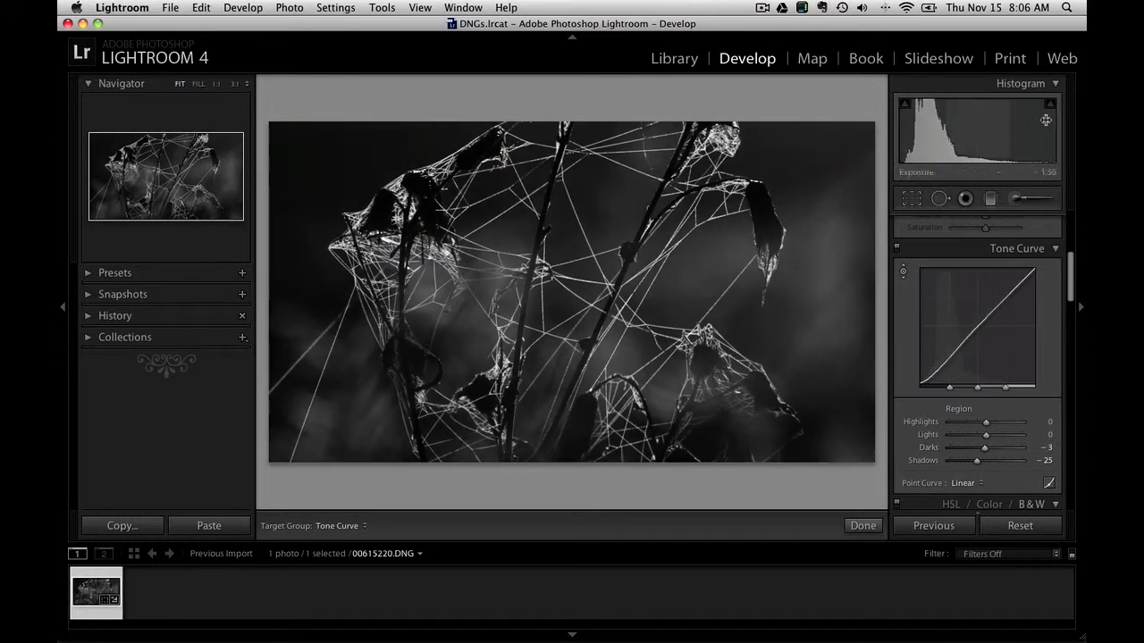
Raise the tone curve Lights to +14 by dragging on the web strands.
mouse_move(1052, 108)
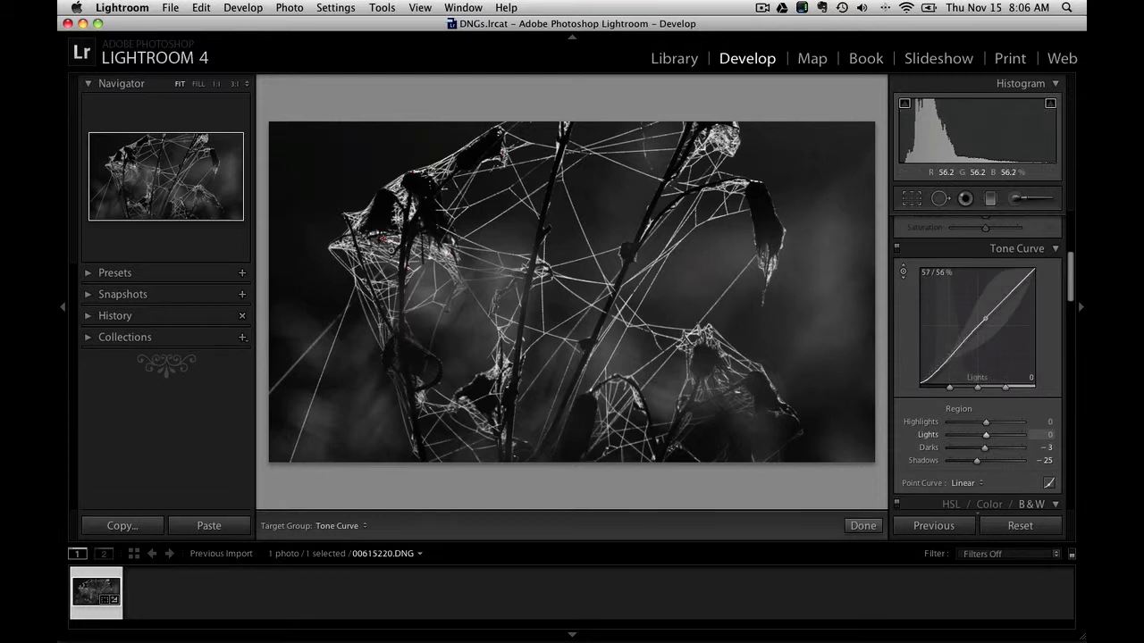
drag(385, 240, 385, 179)
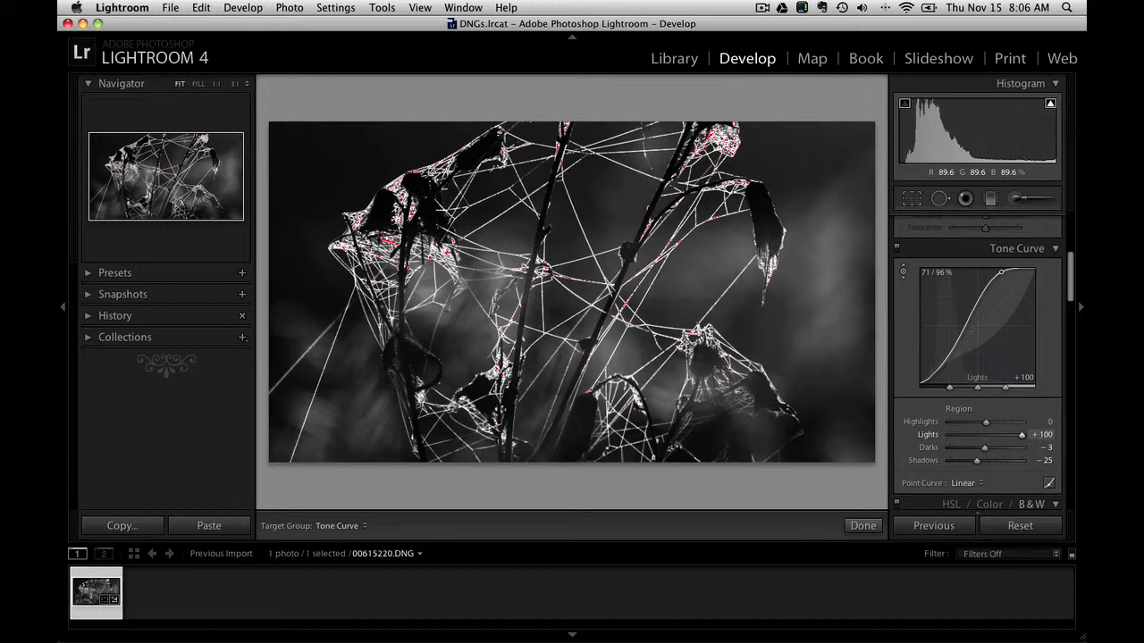
drag(385, 179, 384, 239)
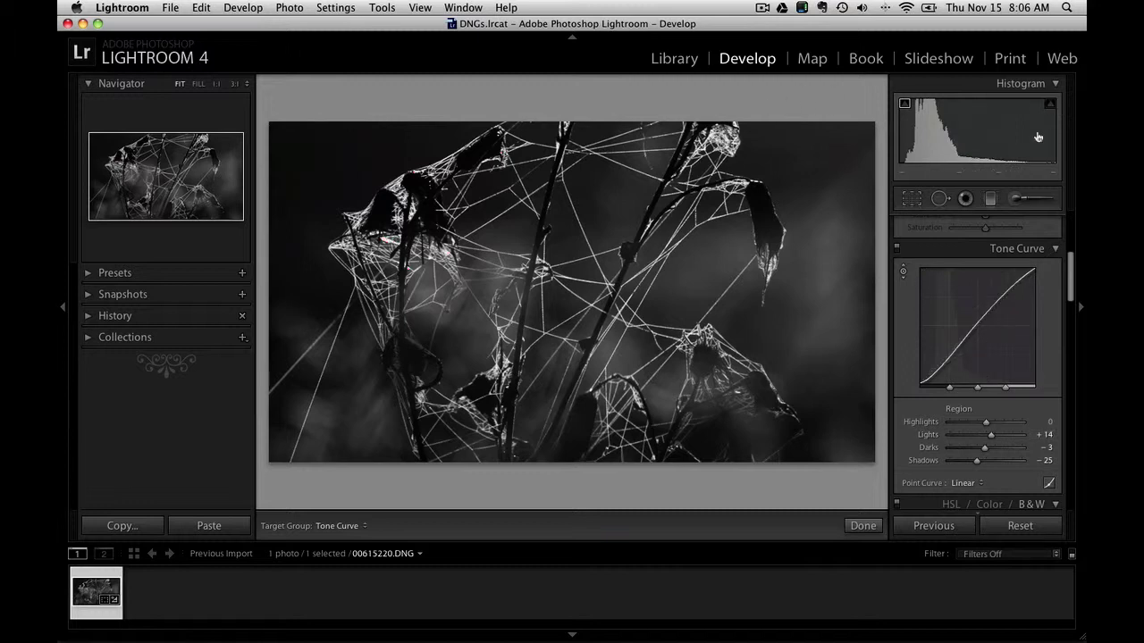
Lift the tone curve Shadows to −11 and set Darks to −5 from dark photo areas.
scroll(1028, 304, down, 1)
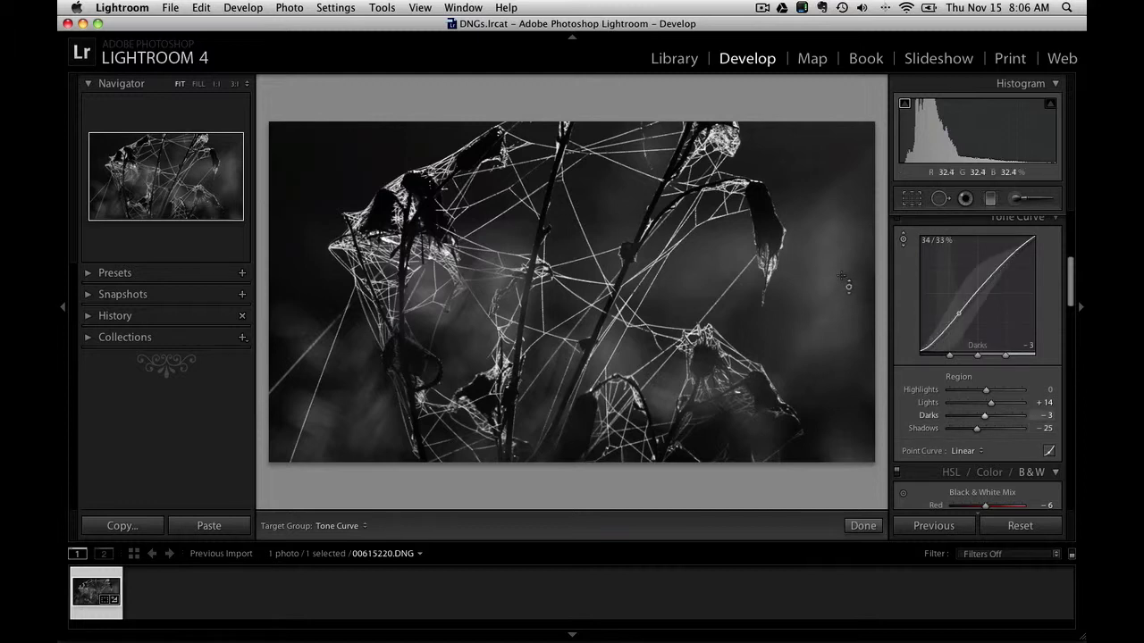
drag(315, 170, 316, 156)
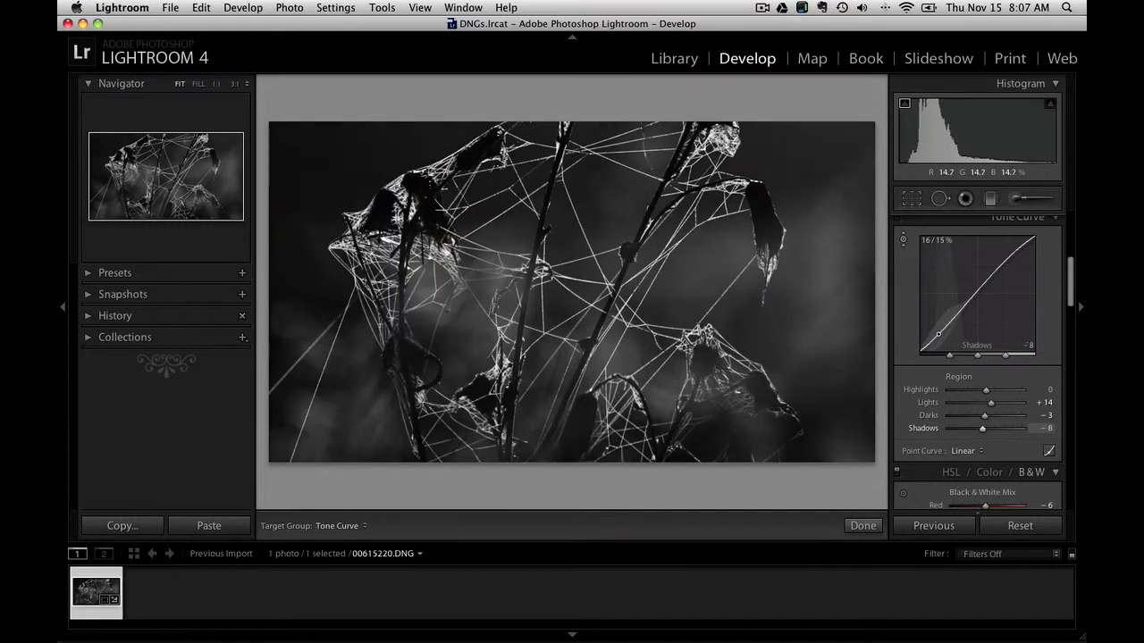
drag(506, 167, 447, 268)
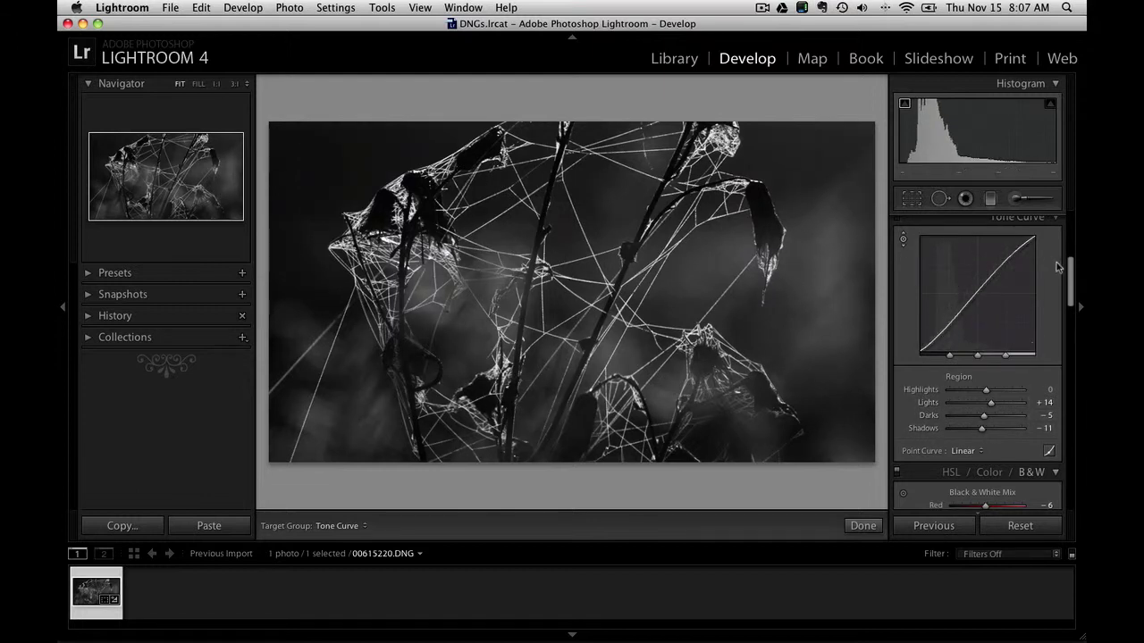
drag(1070, 273, 1068, 307)
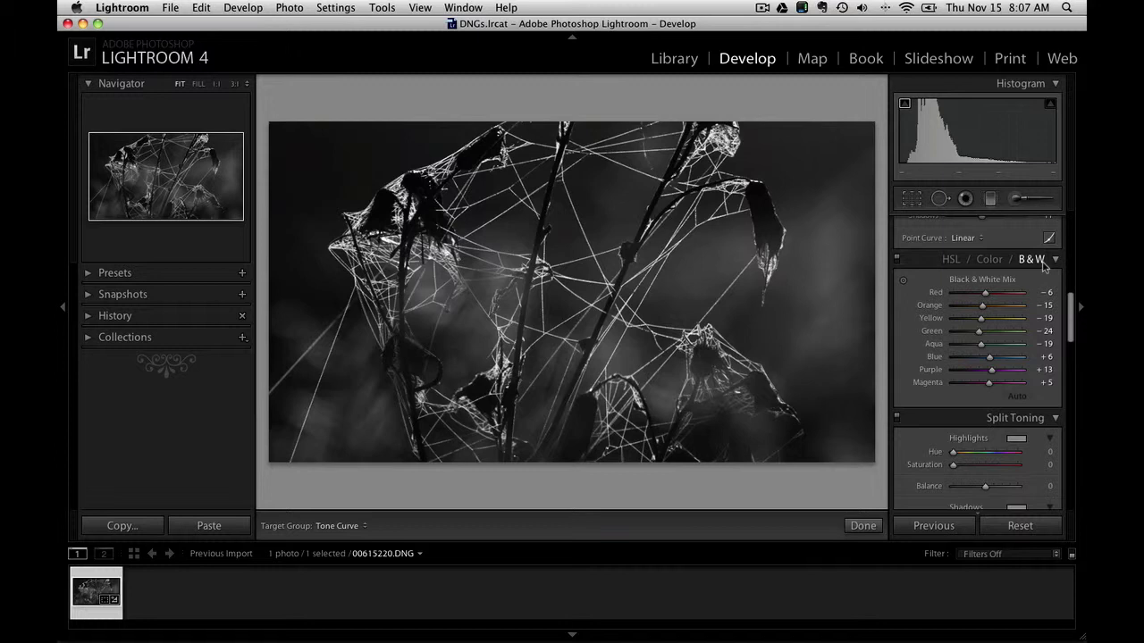
drag(1071, 308, 1072, 334)
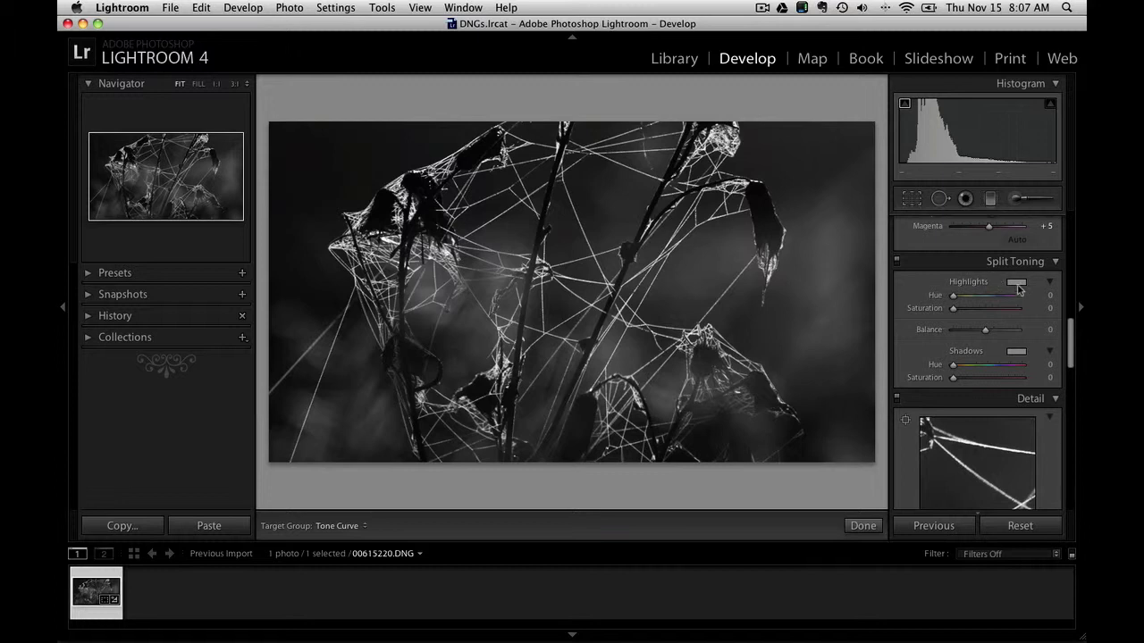
Give the Split Toning highlights a warm tint: Hue 44, Saturation around 20.
click(952, 297)
mouse_move(955, 311)
mouse_down()
mouse_move(995, 311)
mouse_move(957, 295)
mouse_move(999, 309)
mouse_move(962, 299)
mouse_up()
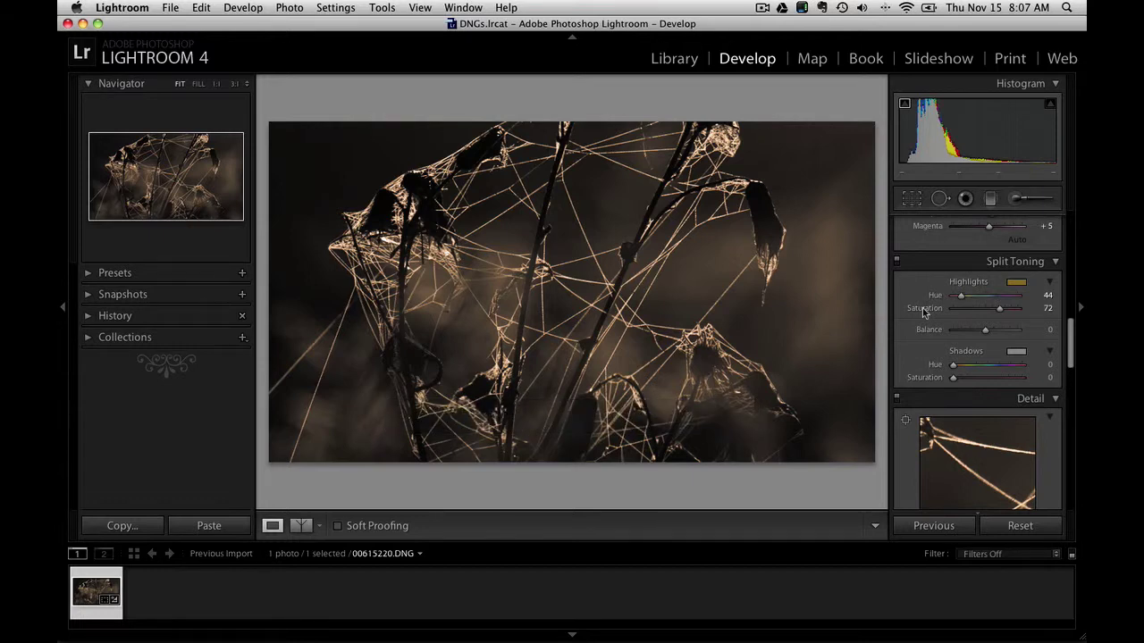
key(minus)
key(minus)
key(minus)
key(minus)
key(minus)
key(minus)
key(minus)
key(minus)
key(minus)
key(minus)
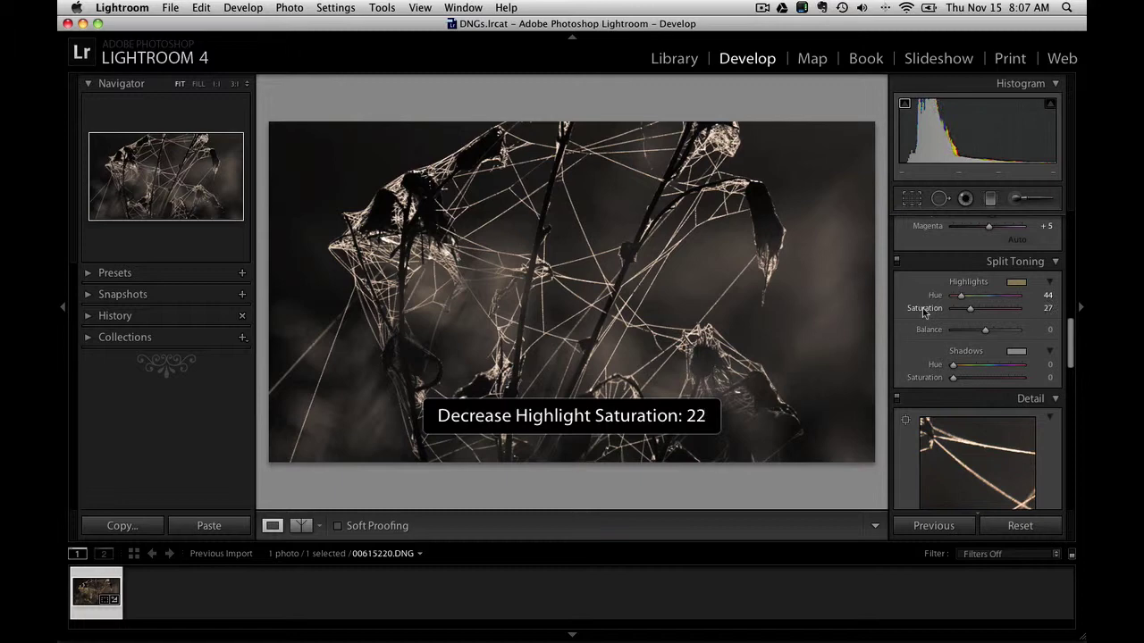
key(minus)
key(minus)
key(minus)
key(minus)
key(minus)
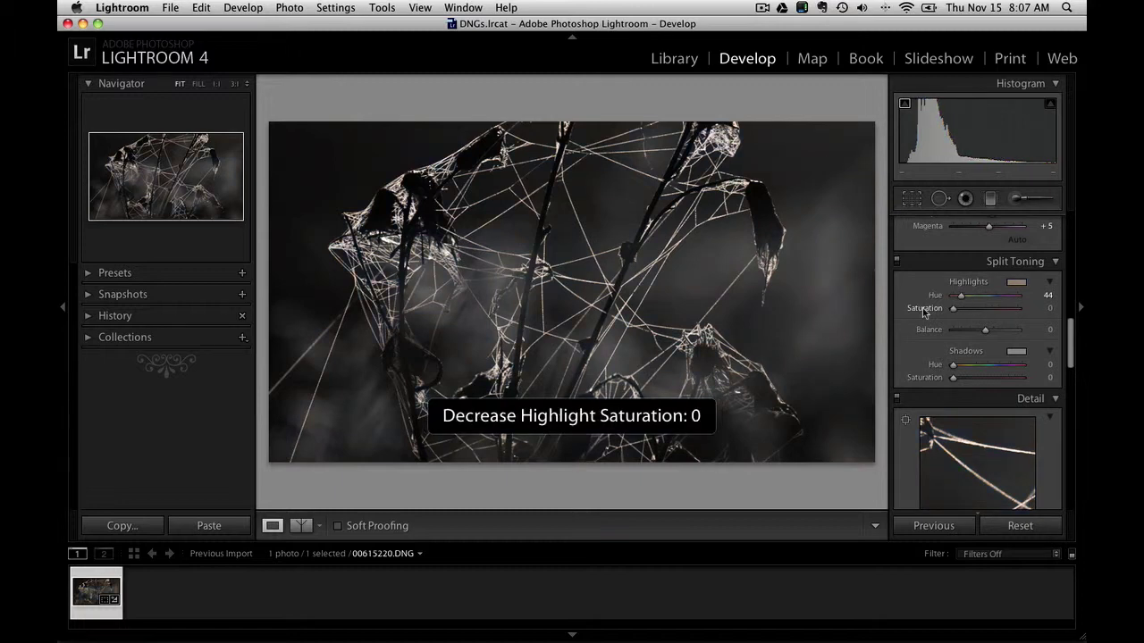
key(alt+equal)
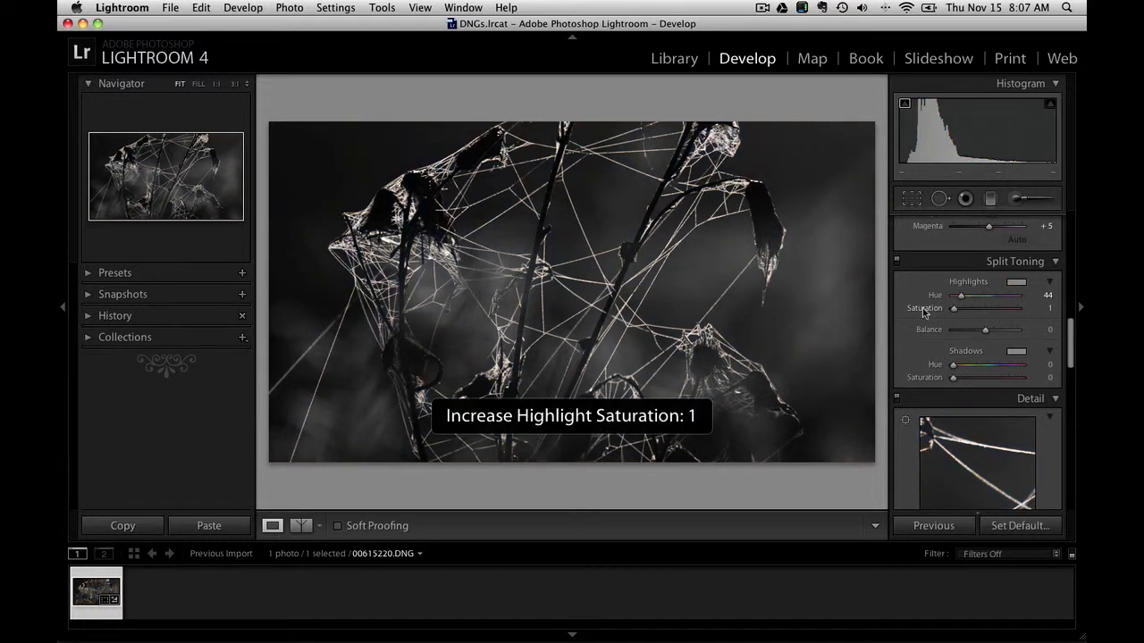
key(alt+equal)
key(alt+equal)
key(alt+equal)
key(alt+equal)
key(alt+equal)
key(alt+equal)
key(alt+equal)
key(alt+equal)
key(alt+equal)
key(alt+equal)
key(alt+equal)
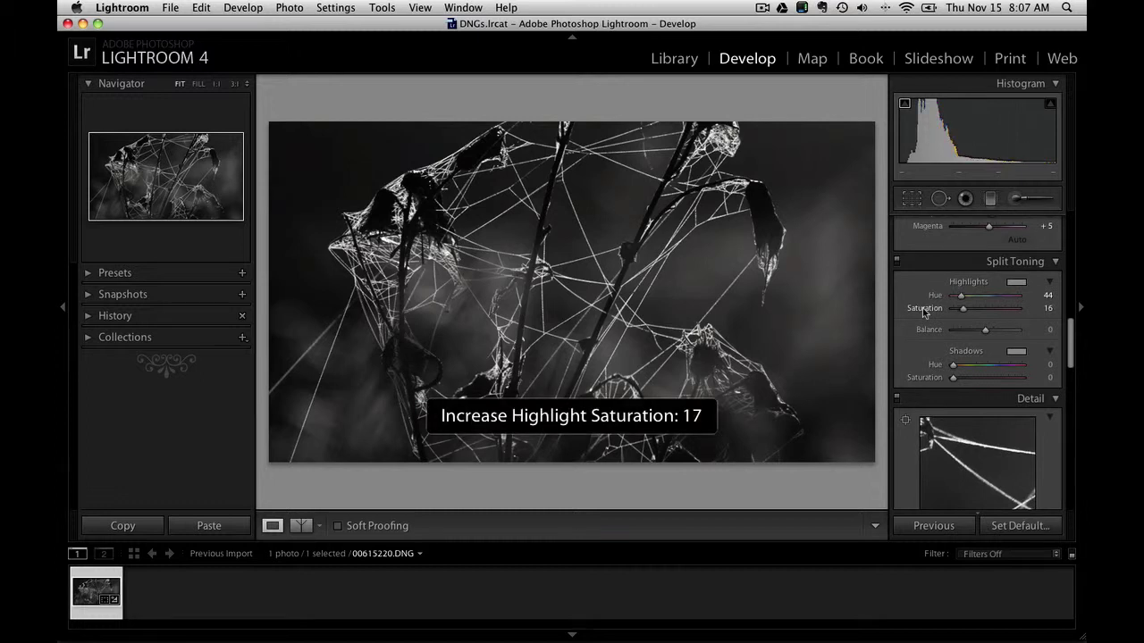
key(alt+equal)
key(alt+equal)
key(alt+equal)
key(minus)
key(minus)
key(minus)
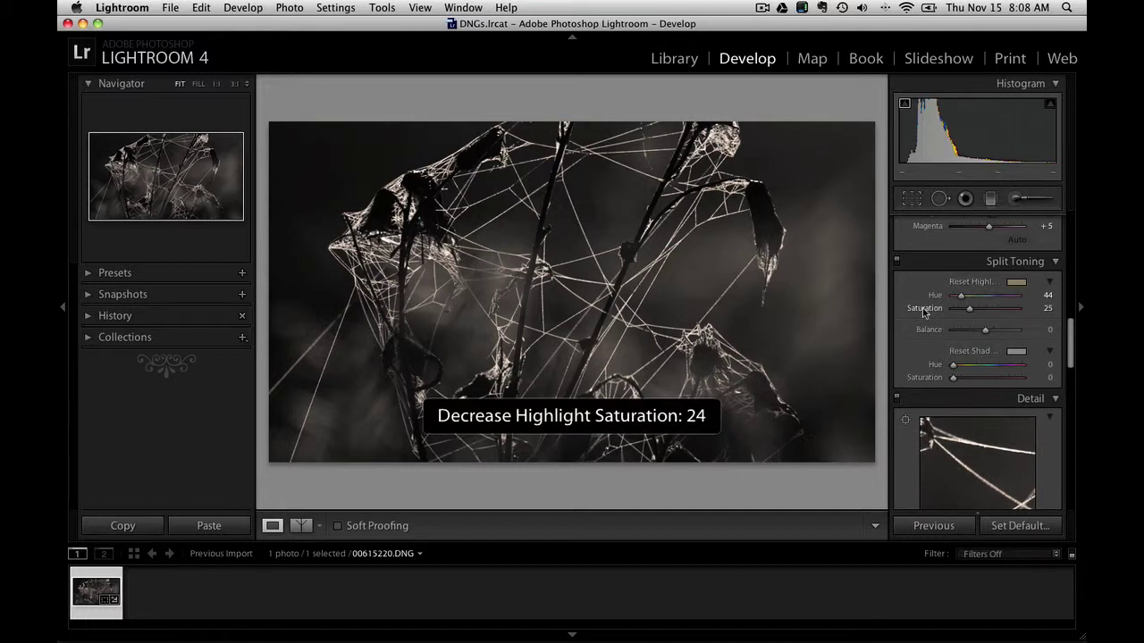
key(minus)
key(minus)
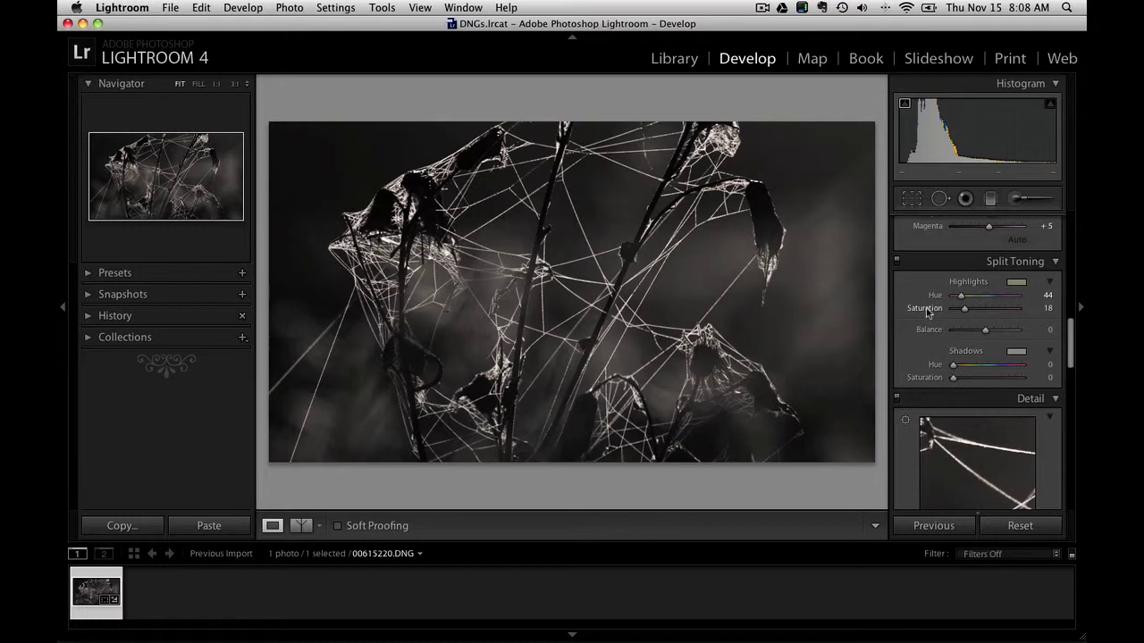
Tint the Split Toning shadows blue with Hue 218 and Saturation 15.
drag(953, 379, 995, 370)
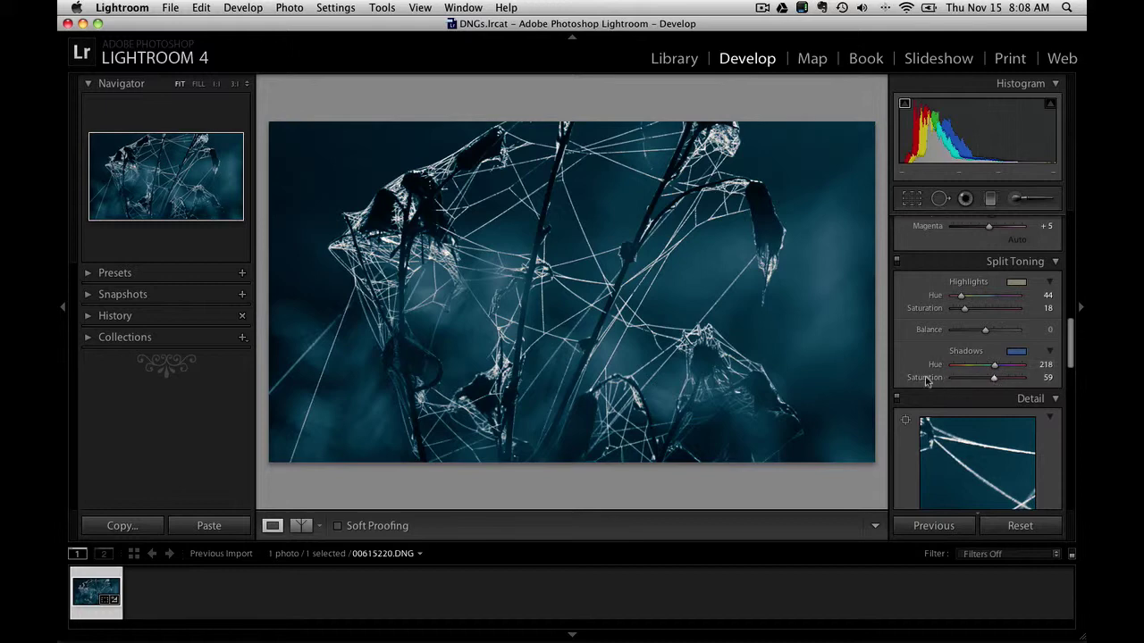
key(minus)
key(minus)
key(minus)
key(minus)
key(minus)
key(minus)
key(minus)
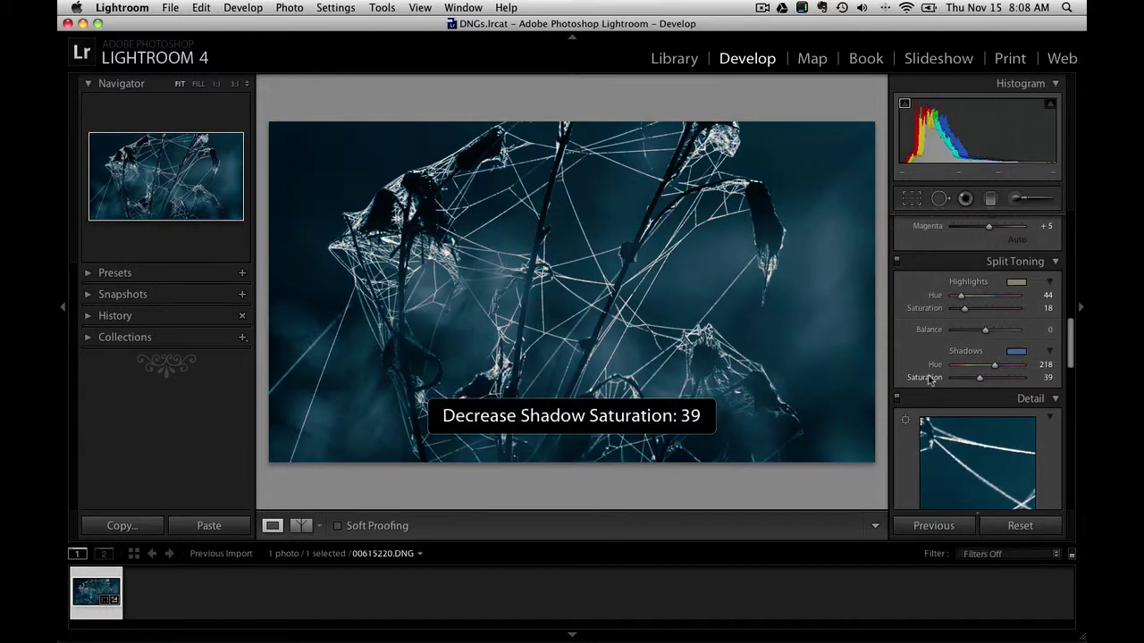
key(minus)
key(minus)
key(minus)
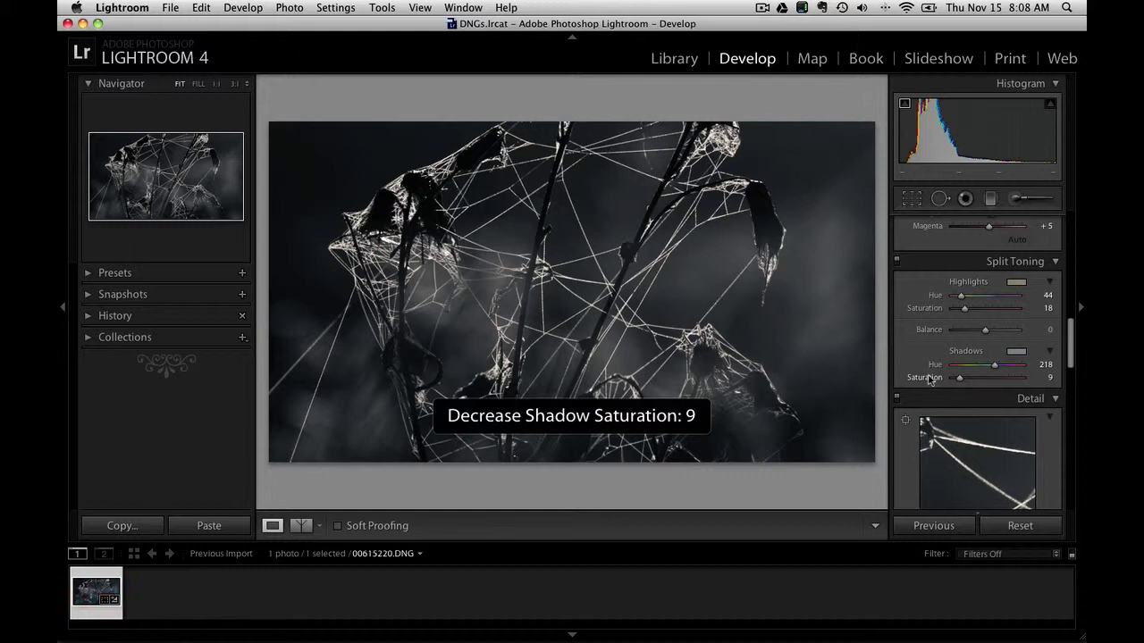
key(alt+equal)
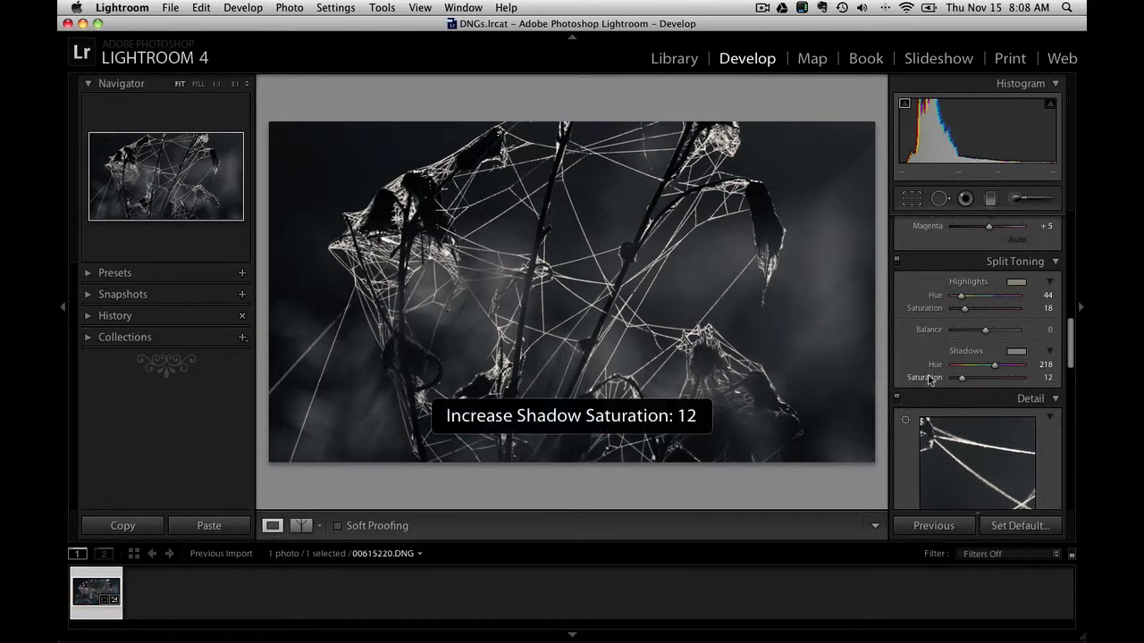
key(alt+equal)
key(alt+equal)
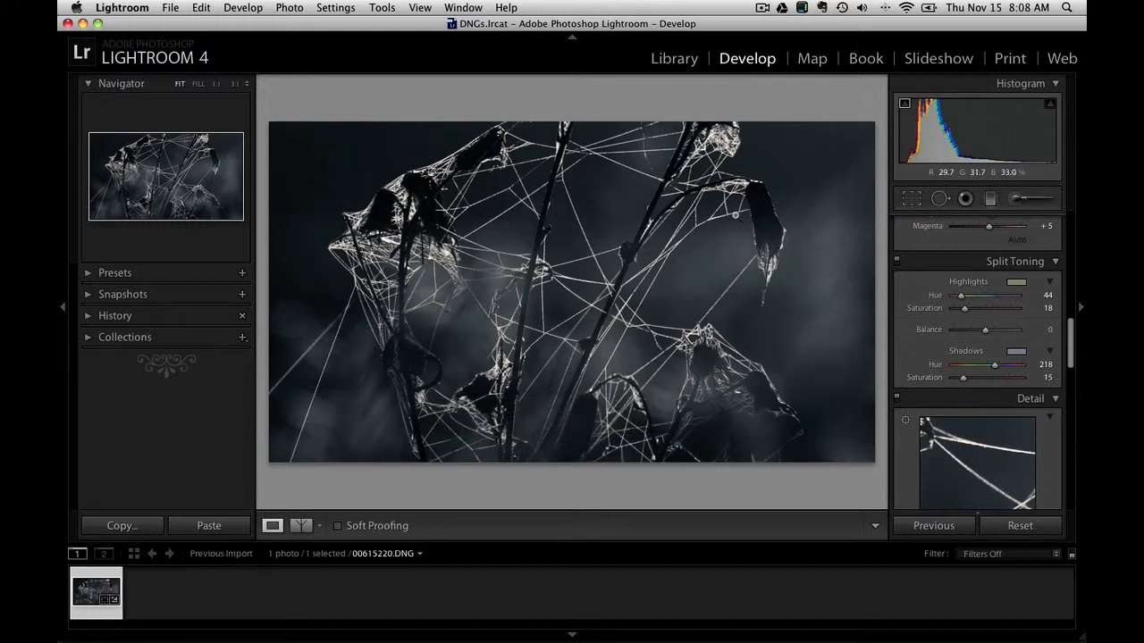
scroll(959, 369, down, 2)
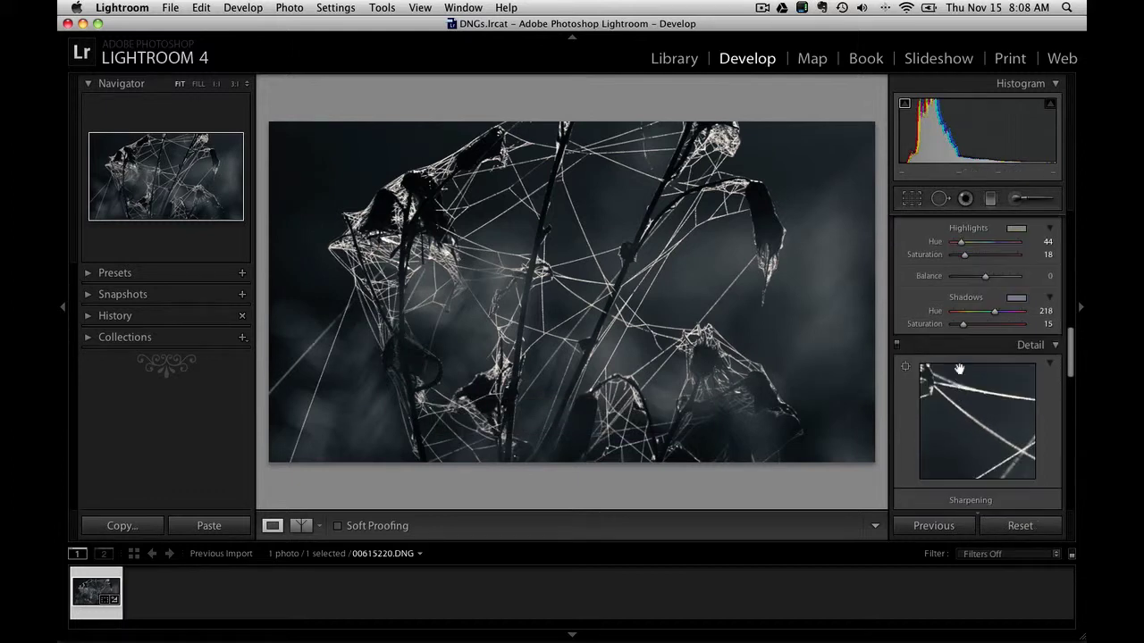
Nudge the post-crop vignette Amount to about +2, checking shadow clipping along the way.
scroll(959, 369, down, 10)
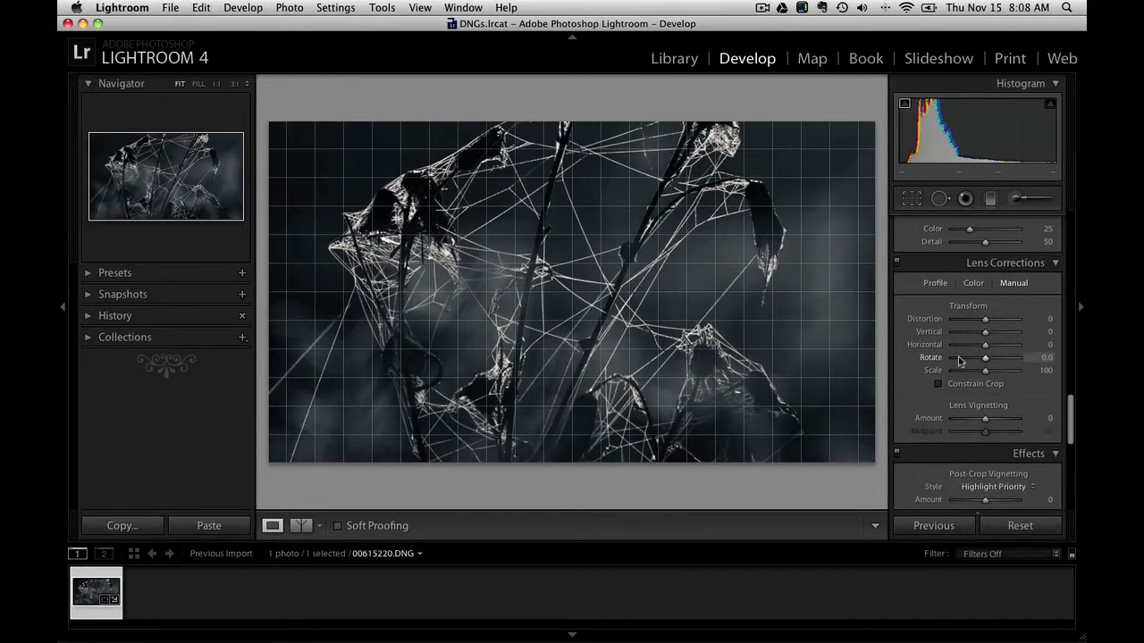
scroll(962, 357, down, 6)
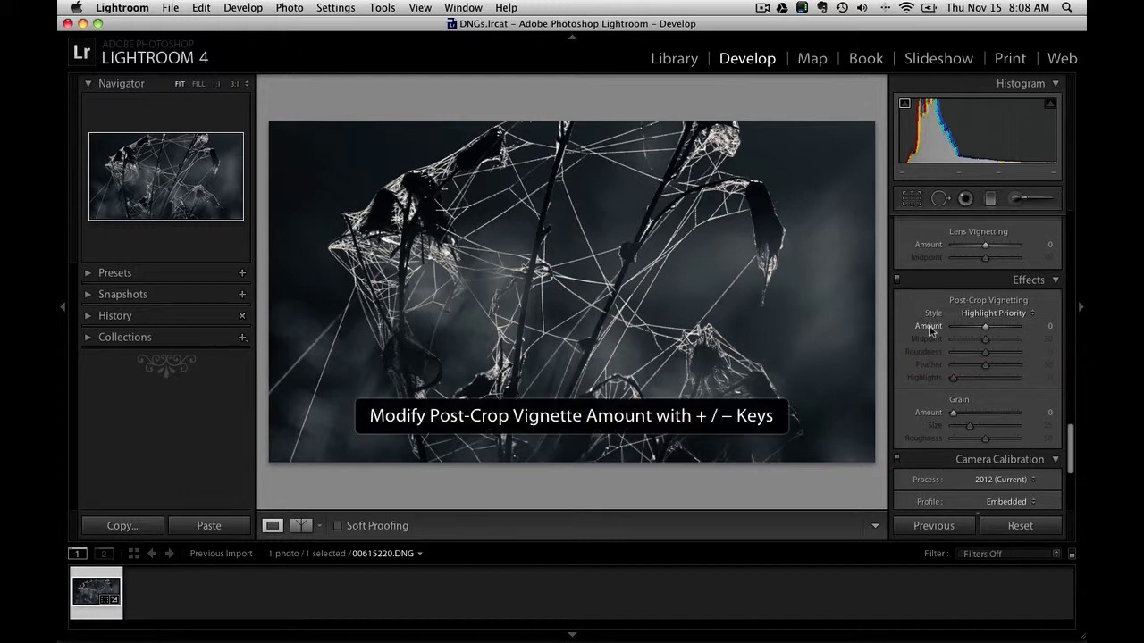
key(minus)
key(minus)
key(minus)
key(minus)
key(minus)
key(minus)
key(minus)
key(minus)
key(minus)
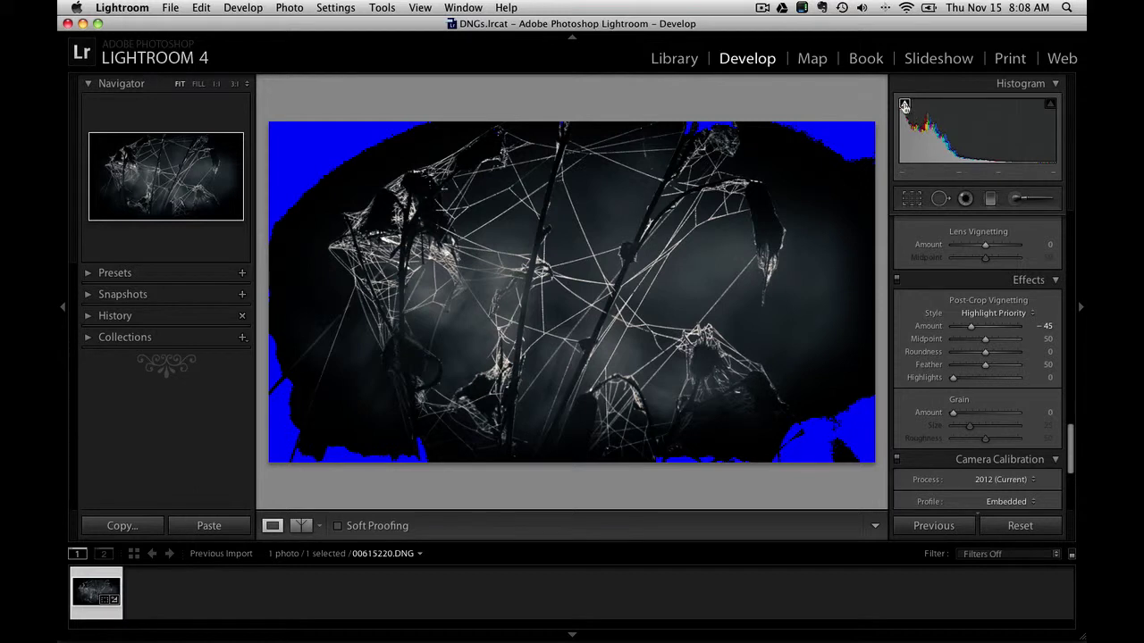
click(904, 105)
click(904, 106)
key(equal)
key(equal)
key(equal)
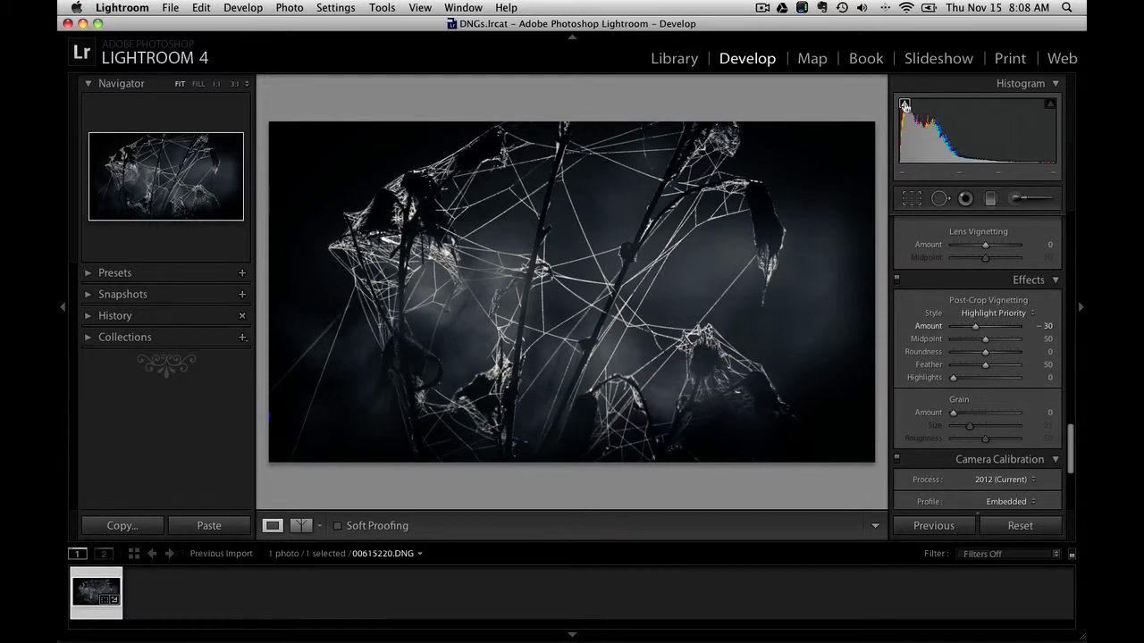
key(equal)
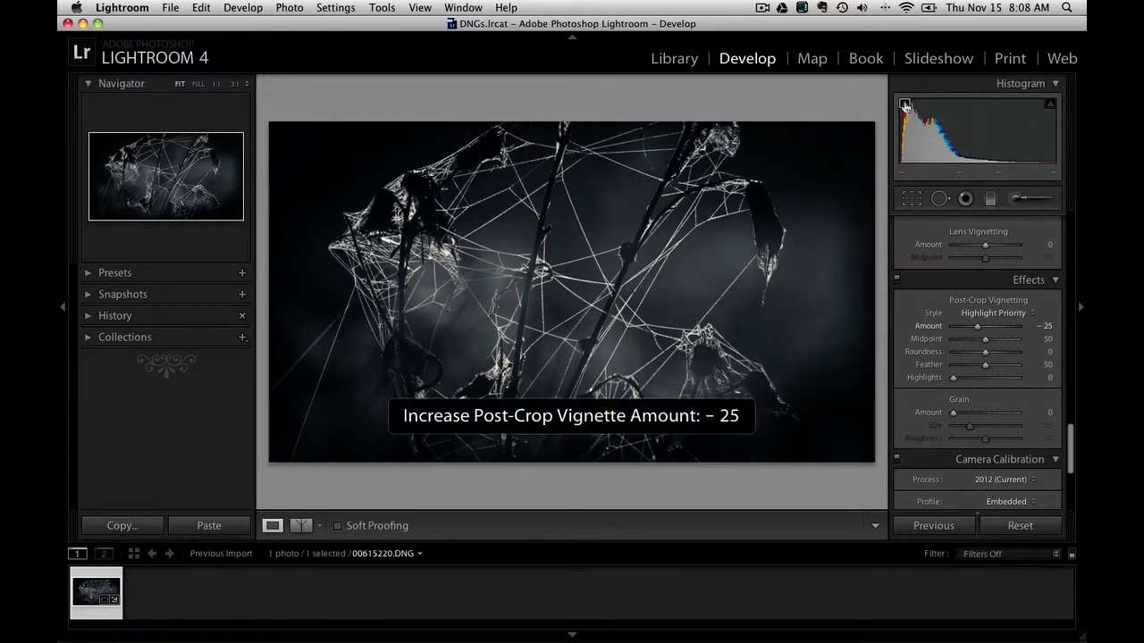
key(equal)
key(equal)
key(equal)
key(equal)
key(equal)
key(equal)
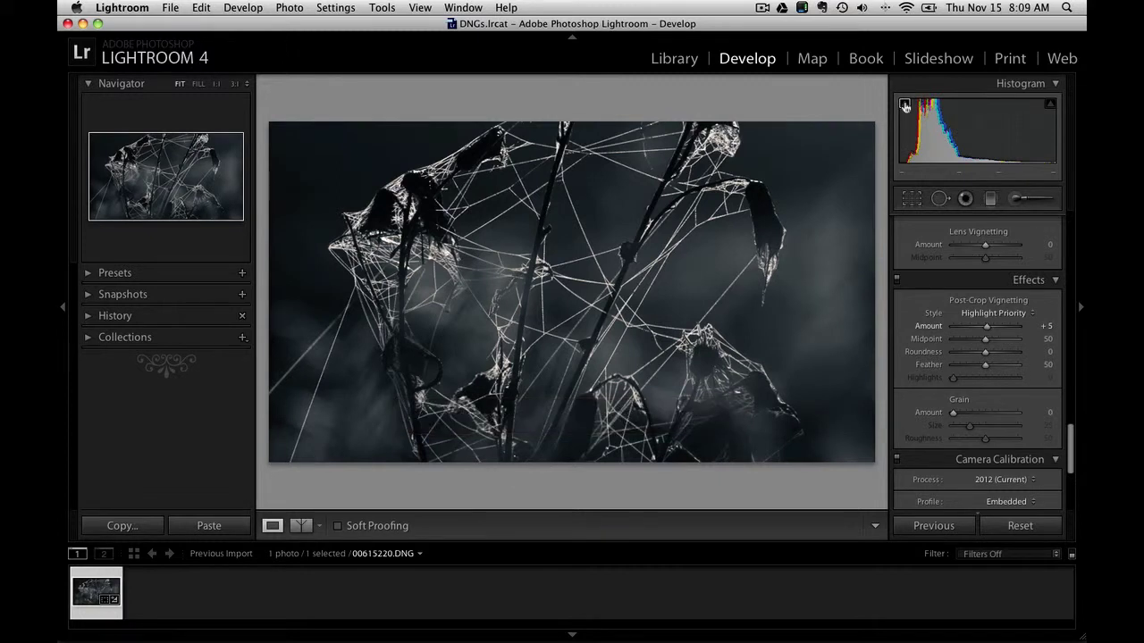
key(alt+minus)
key(alt+minus)
Collapse and re-expand the Effects panel, then switch its adjustments on.
click(895, 284)
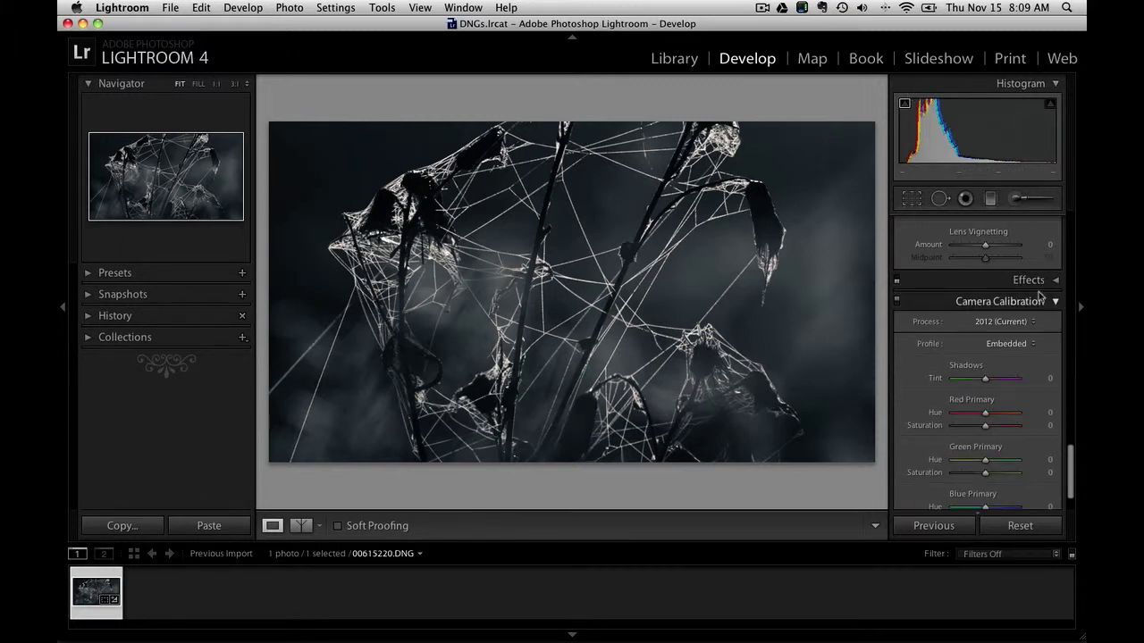
click(1052, 281)
click(896, 281)
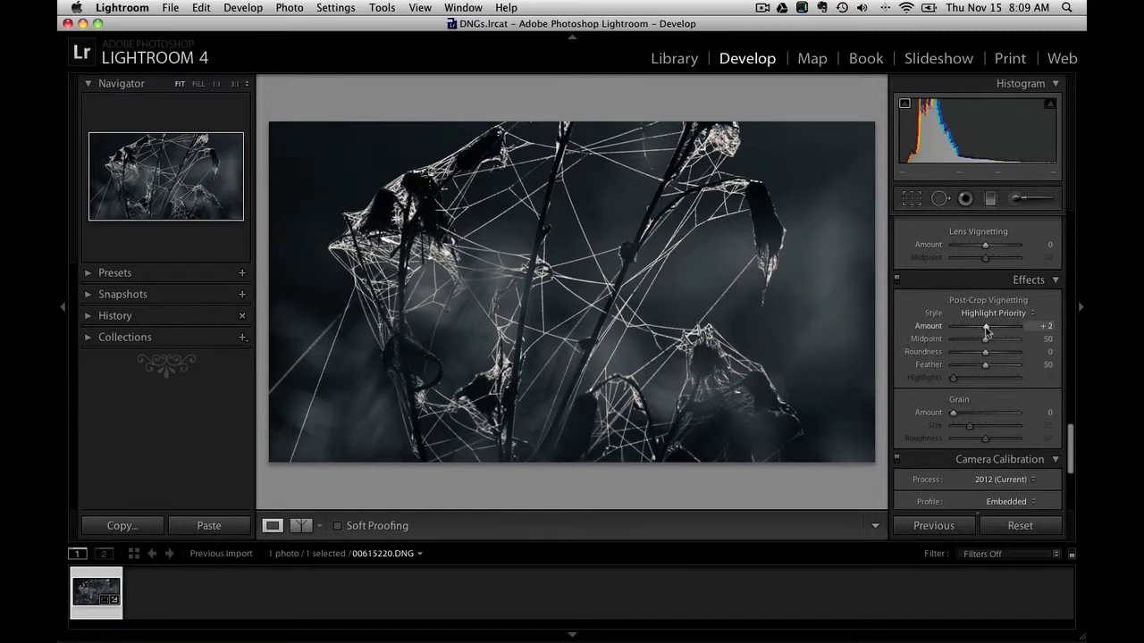
Set the post-crop vignette Amount to −6, comparing the photo with and without it.
drag(986, 330, 983, 330)
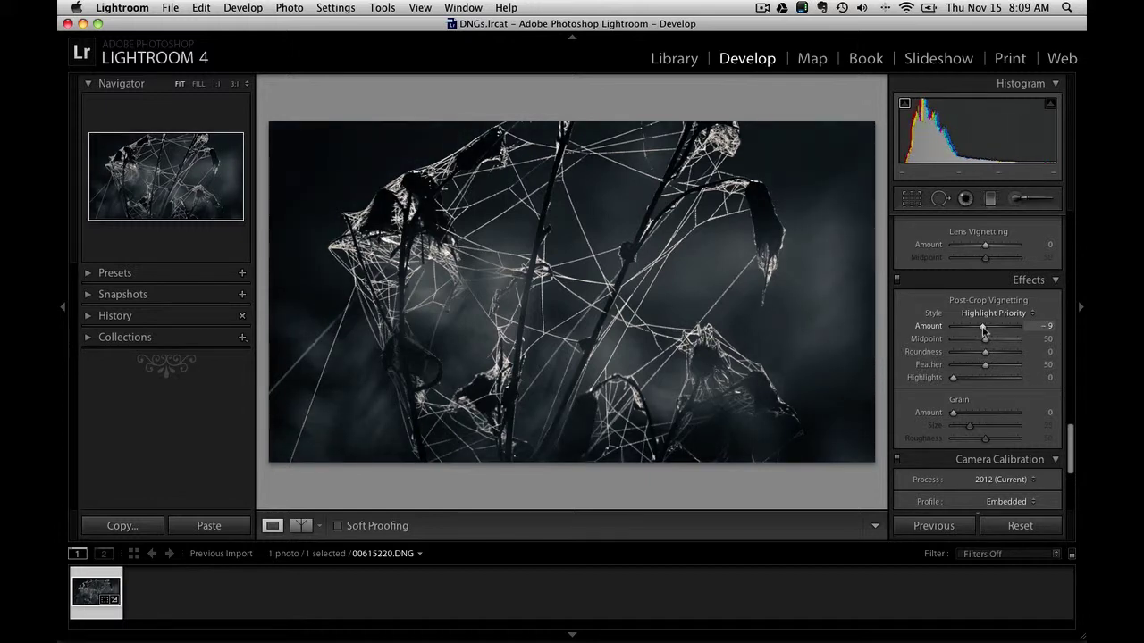
click(897, 281)
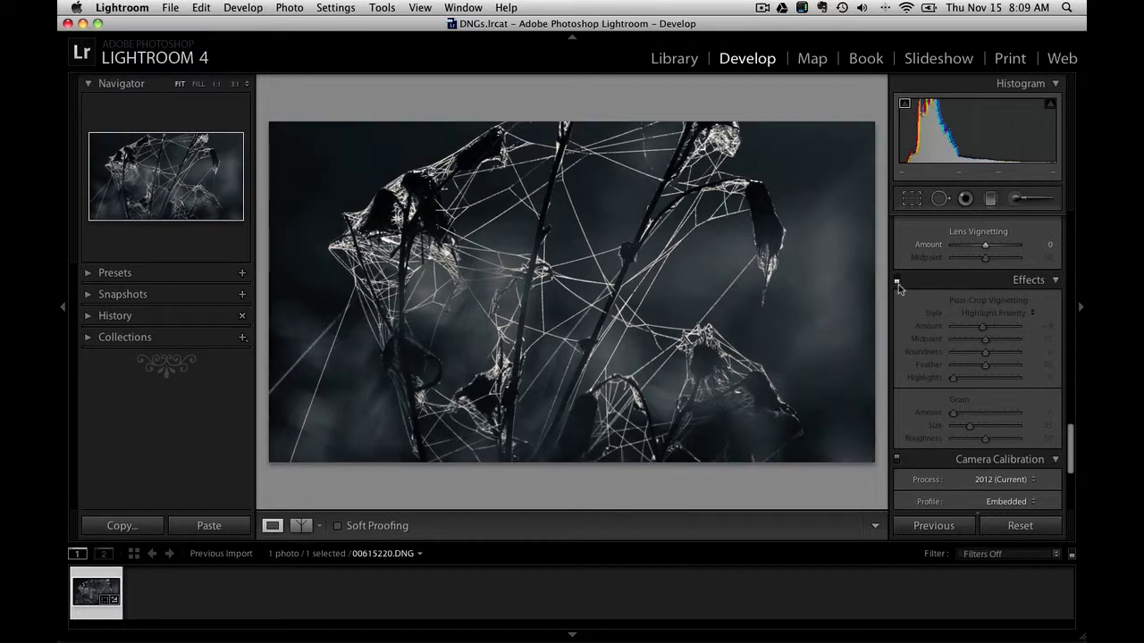
click(897, 282)
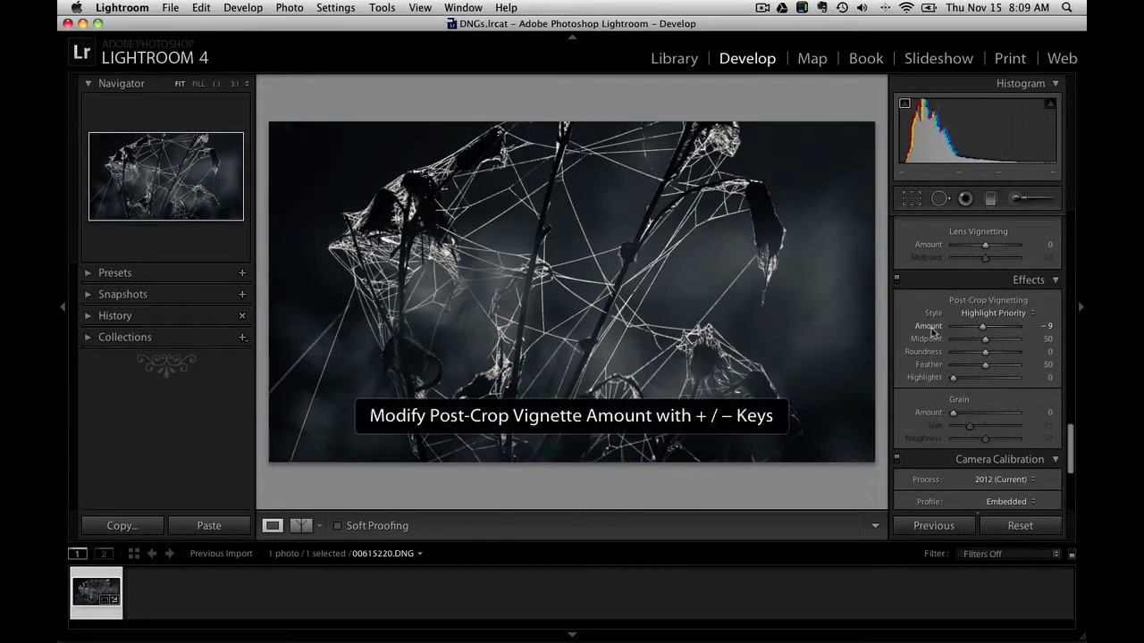
key(alt+equal)
key(alt+equal)
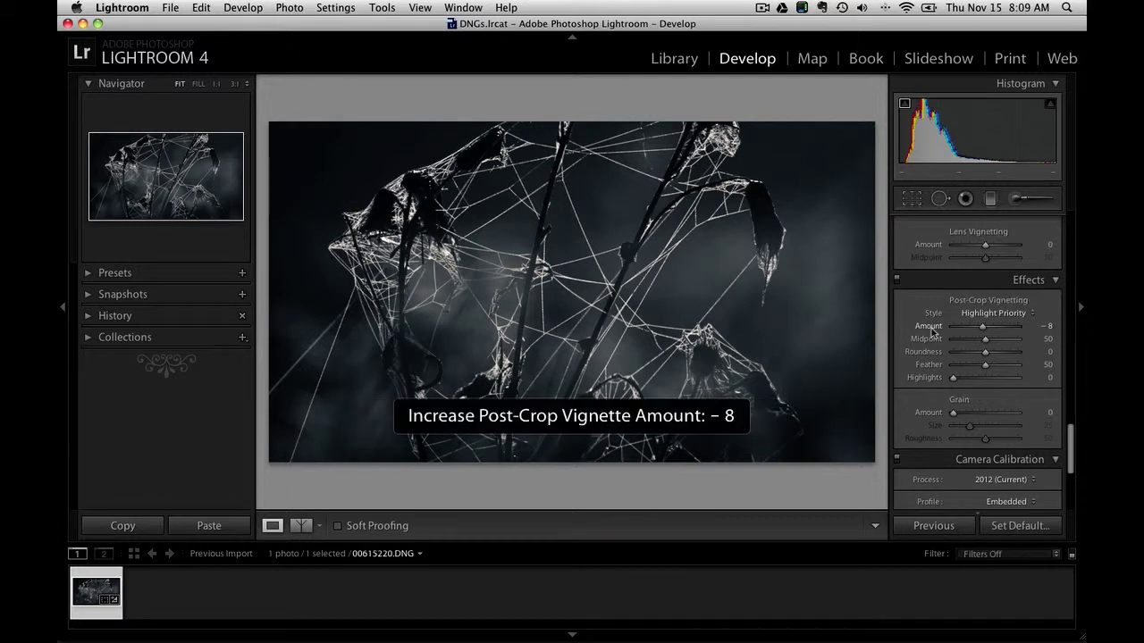
key(alt+equal)
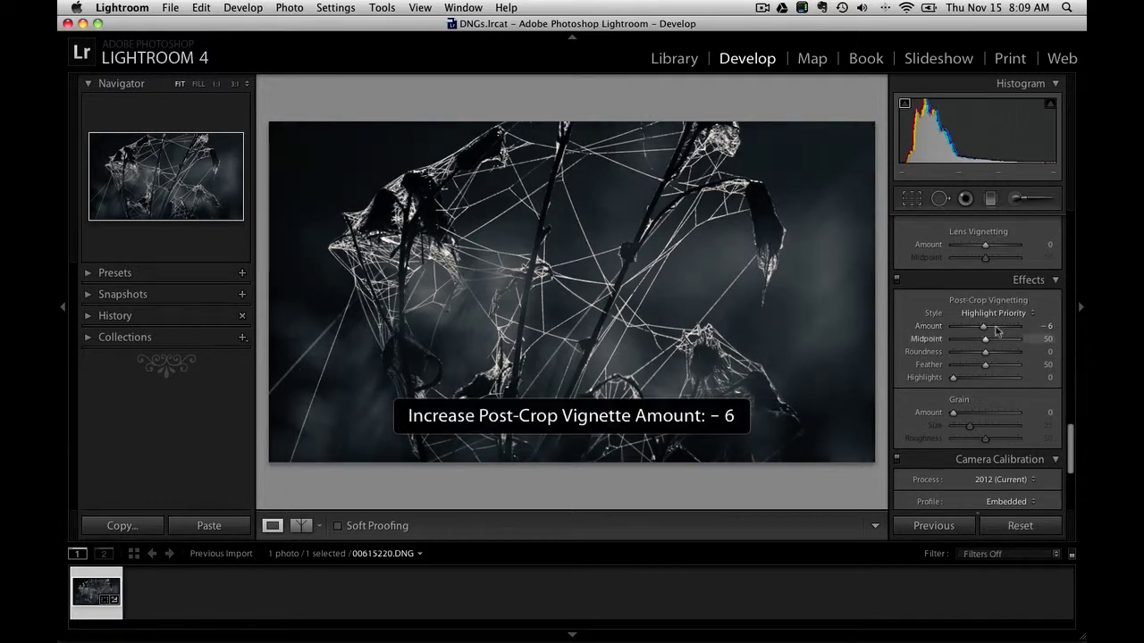
click(897, 278)
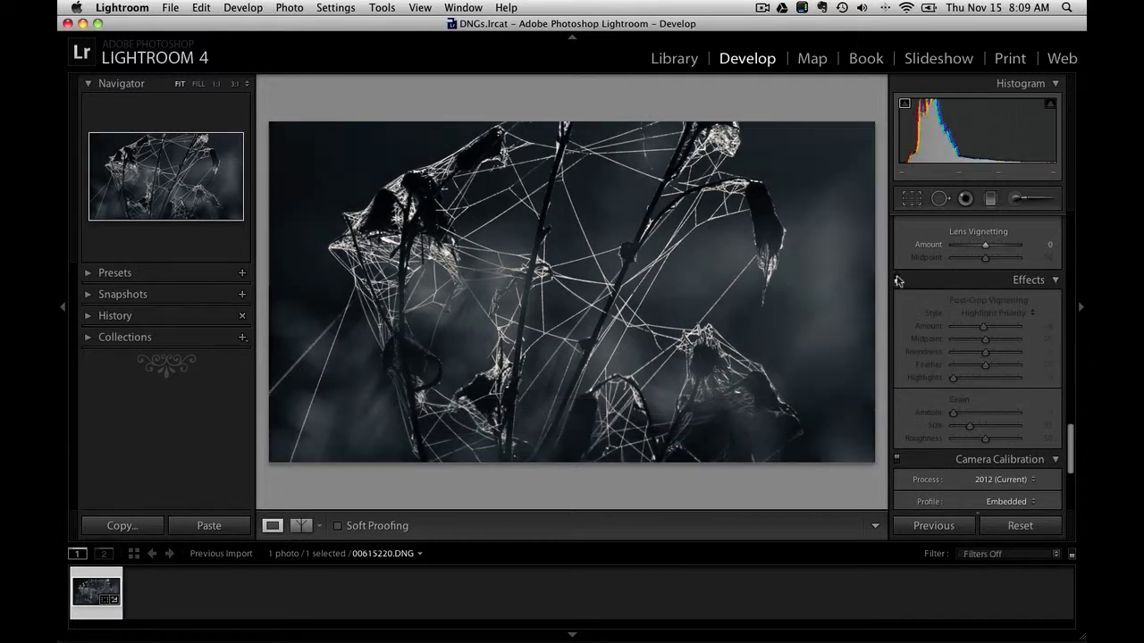
click(897, 278)
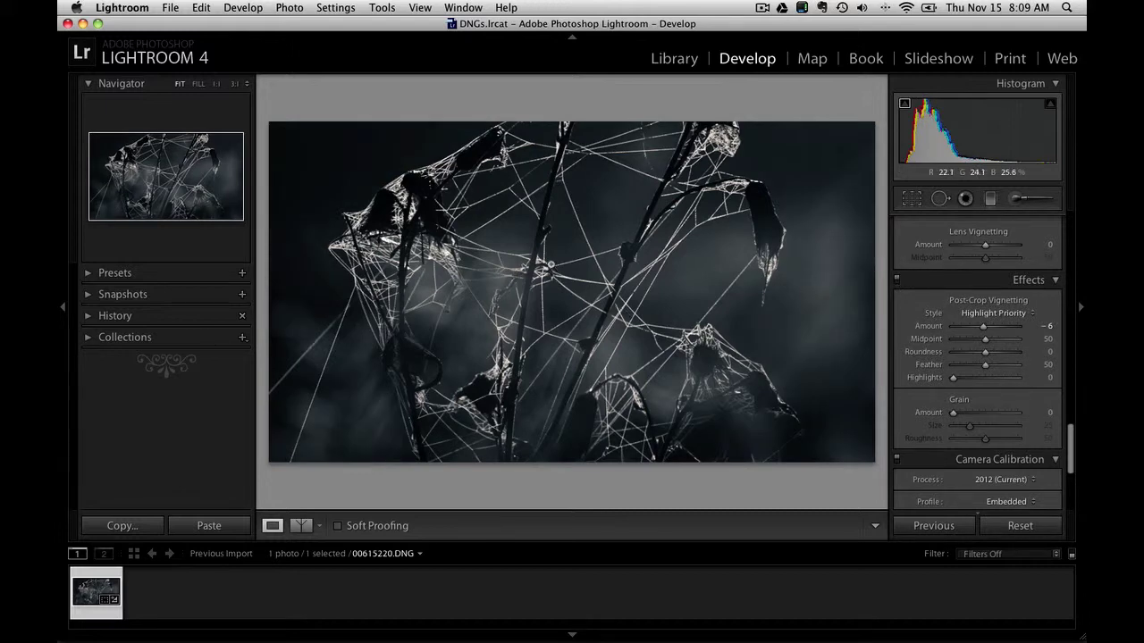
Save the photo's develop settings as metadata into 00615220.DNG, confirming the write.
right_click(554, 254)
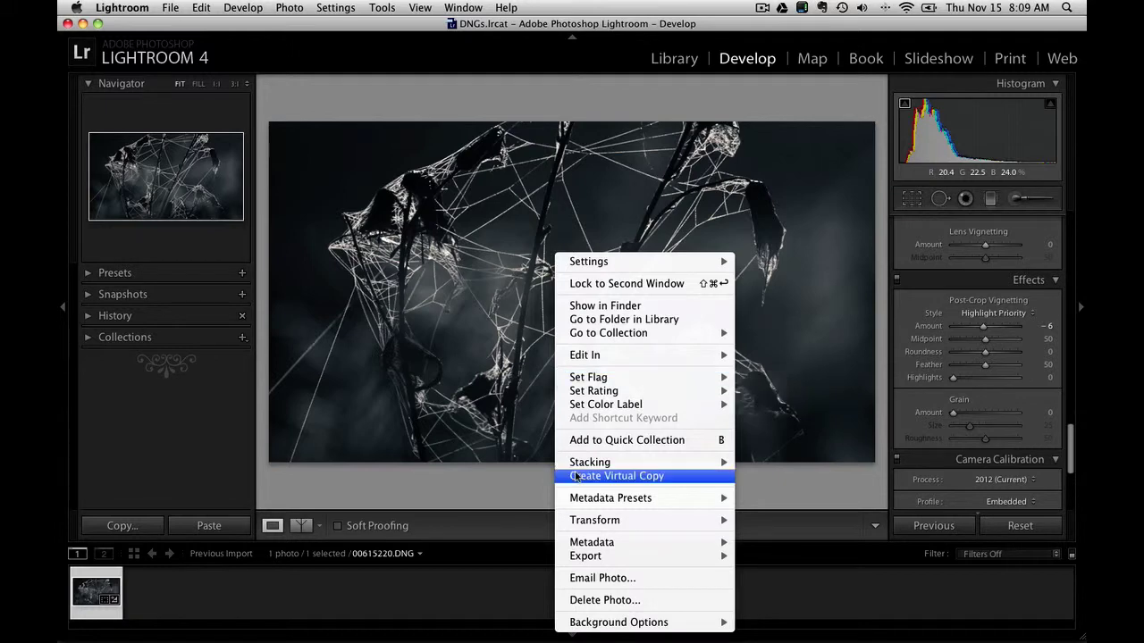
mouse_move(590, 543)
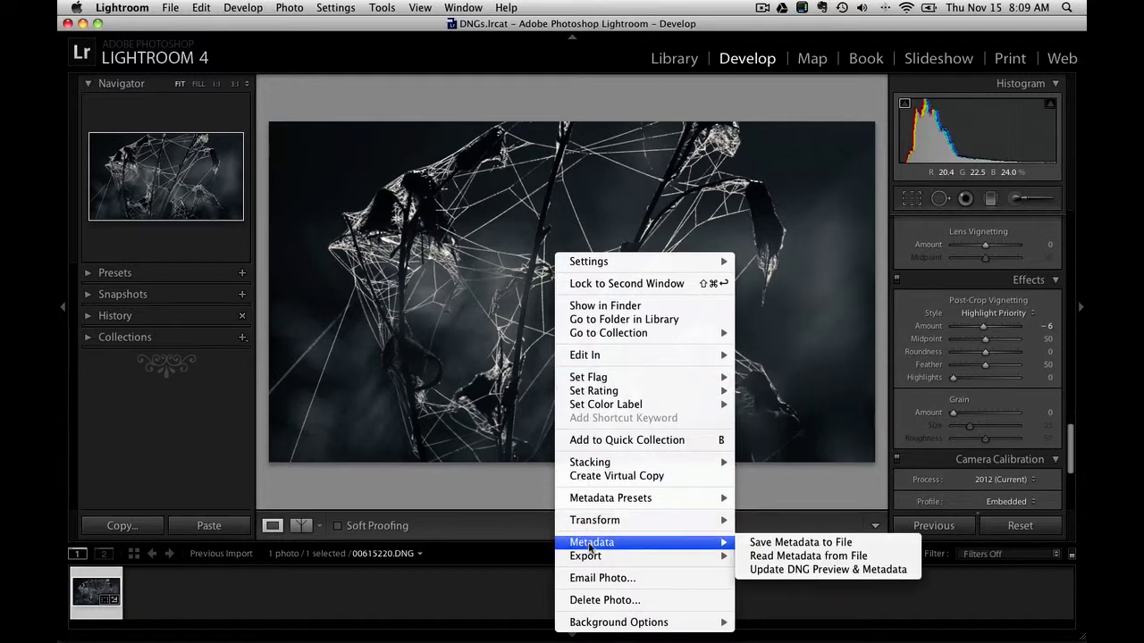
click(782, 542)
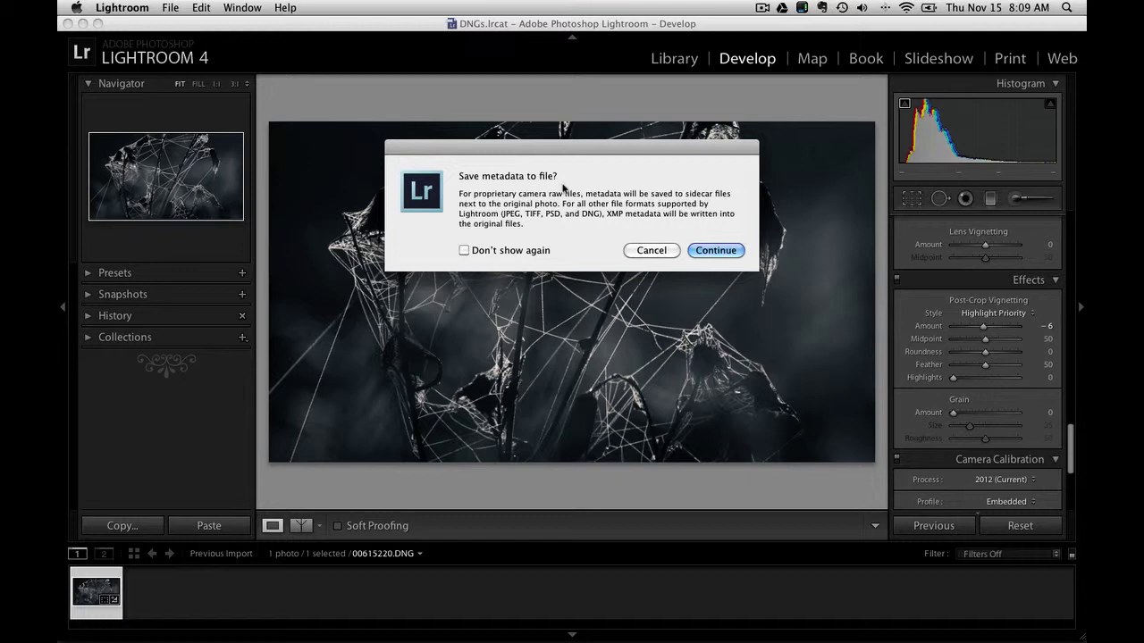
click(720, 250)
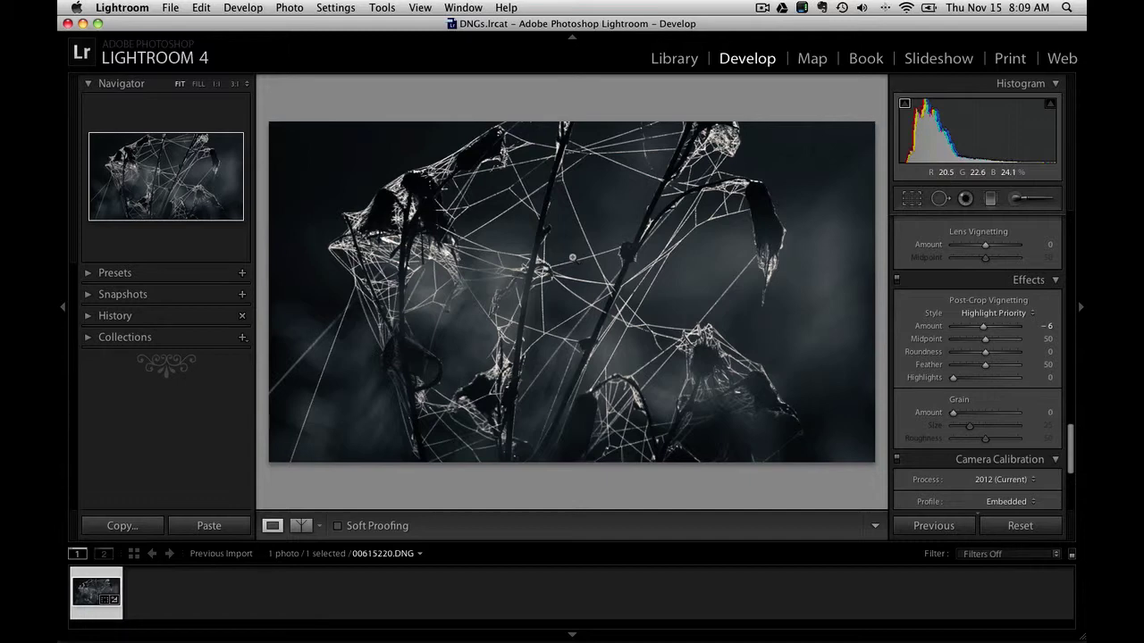
In After Effects, import 00615220.DNG as a Camera Raw Sequence, accepting the graded Camera Raw settings.
key(super+Tab)
key(super+Tab)
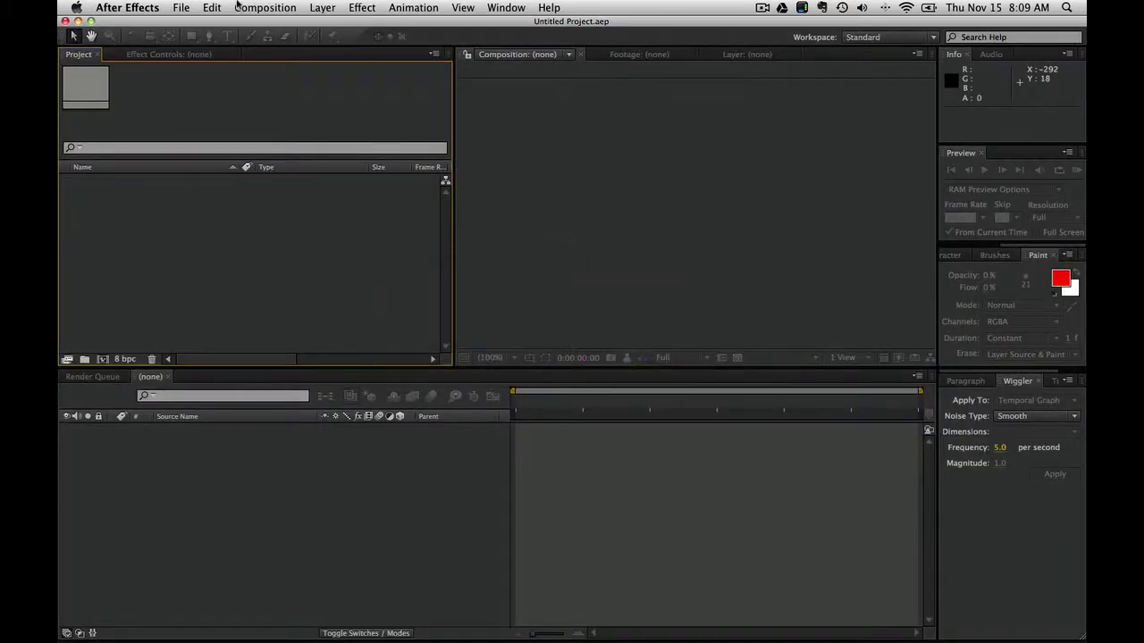
click(180, 7)
mouse_move(304, 178)
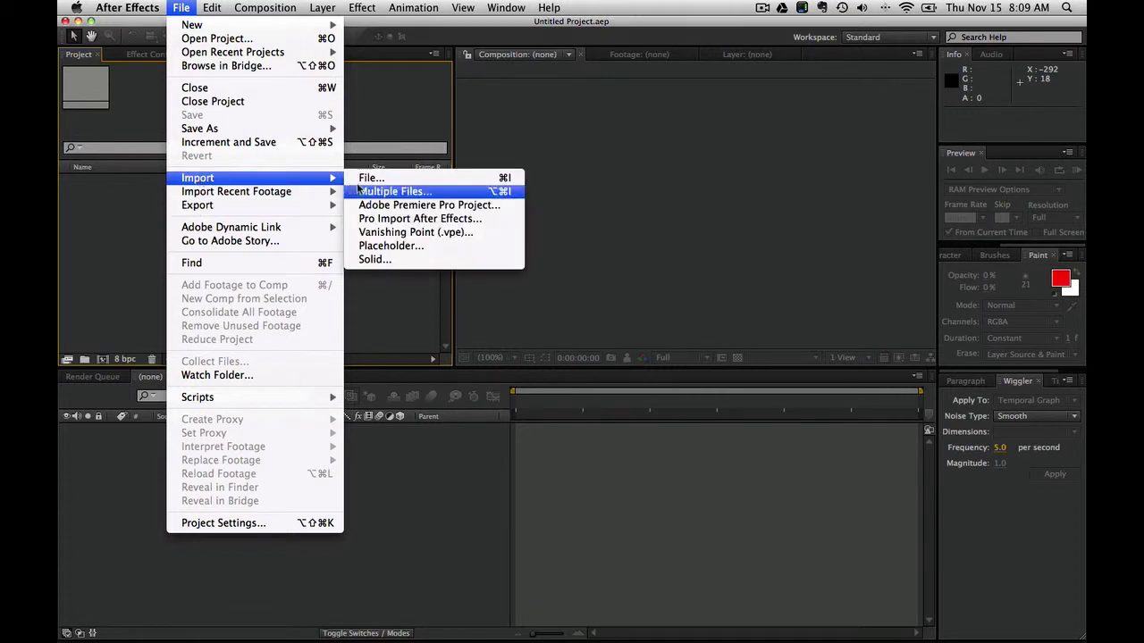
click(367, 177)
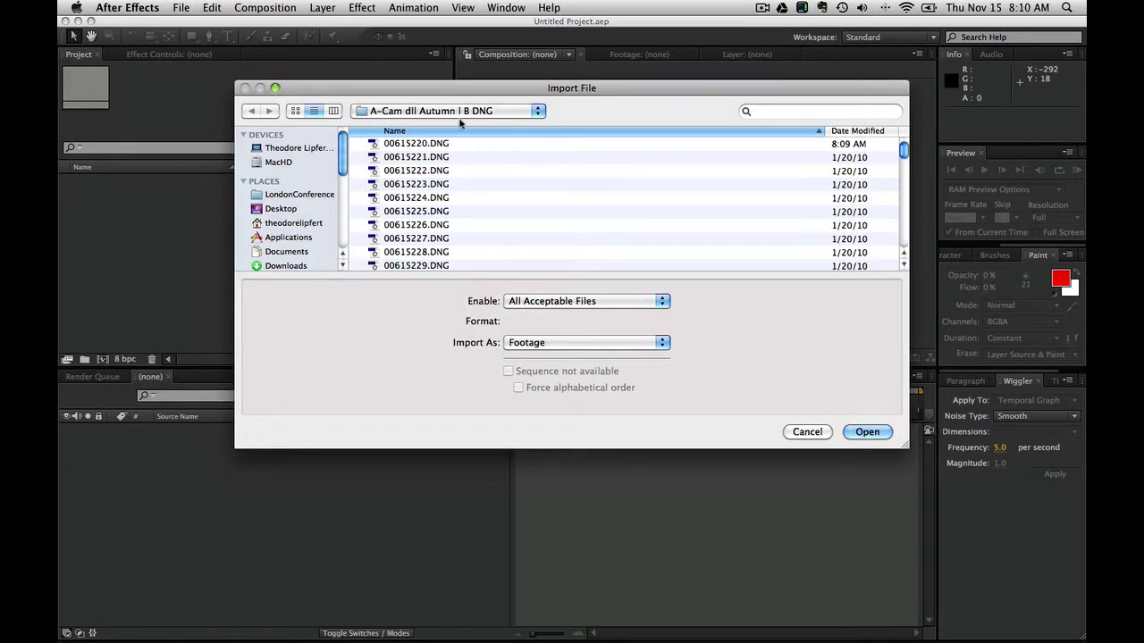
click(391, 147)
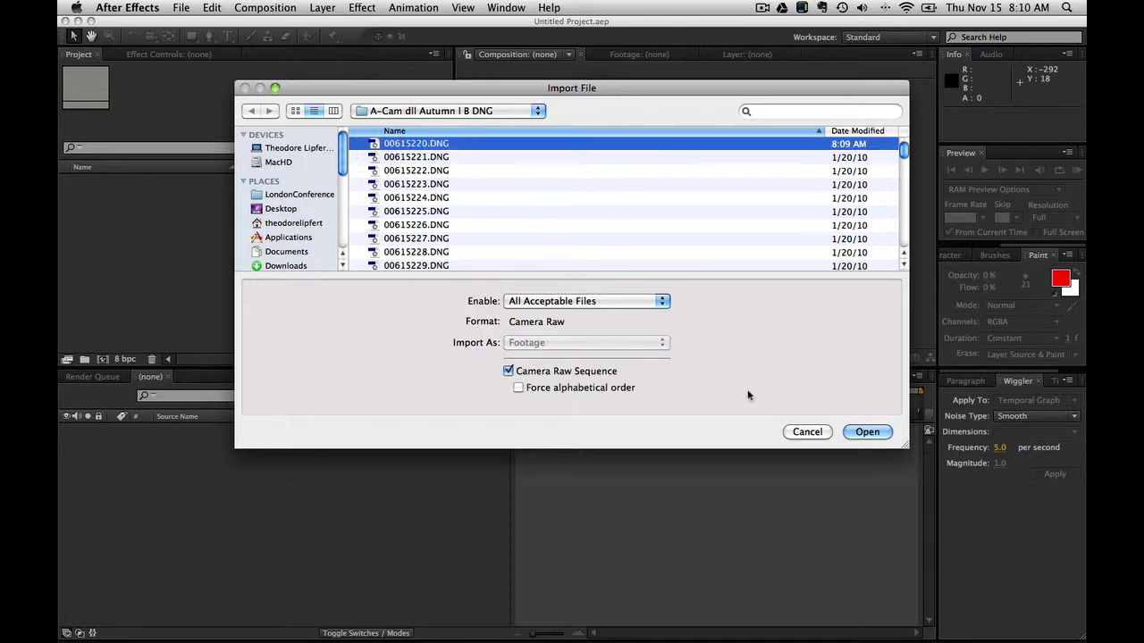
click(865, 432)
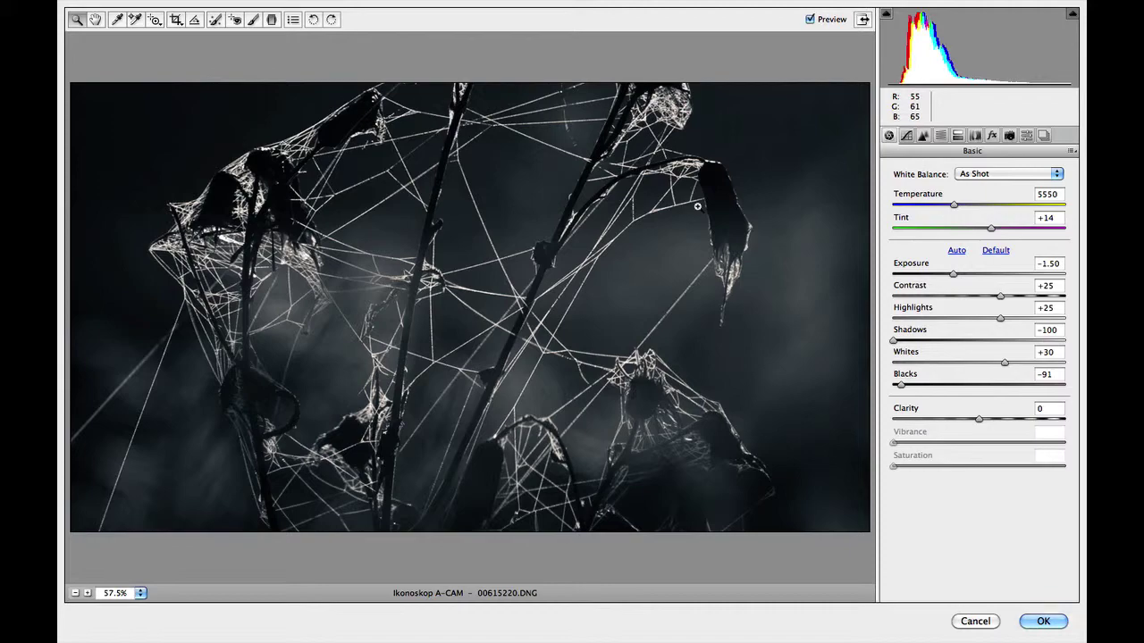
click(1043, 621)
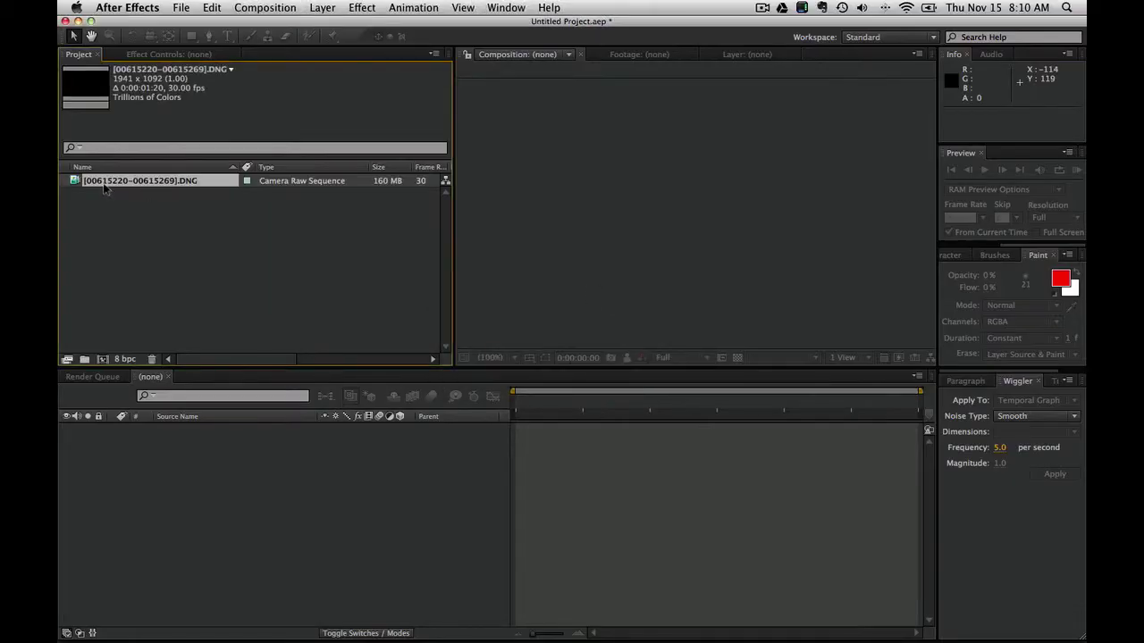
Make a composition from the DNG sequence, move to frame 4, and start a RAM preview.
drag(76, 183, 102, 359)
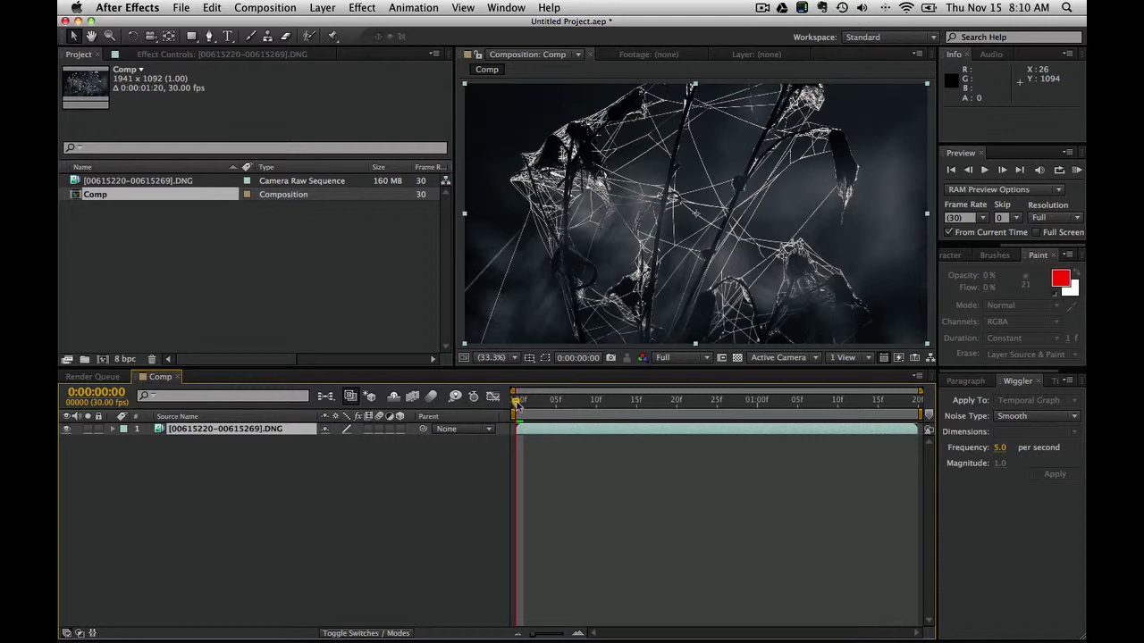
drag(517, 404, 652, 403)
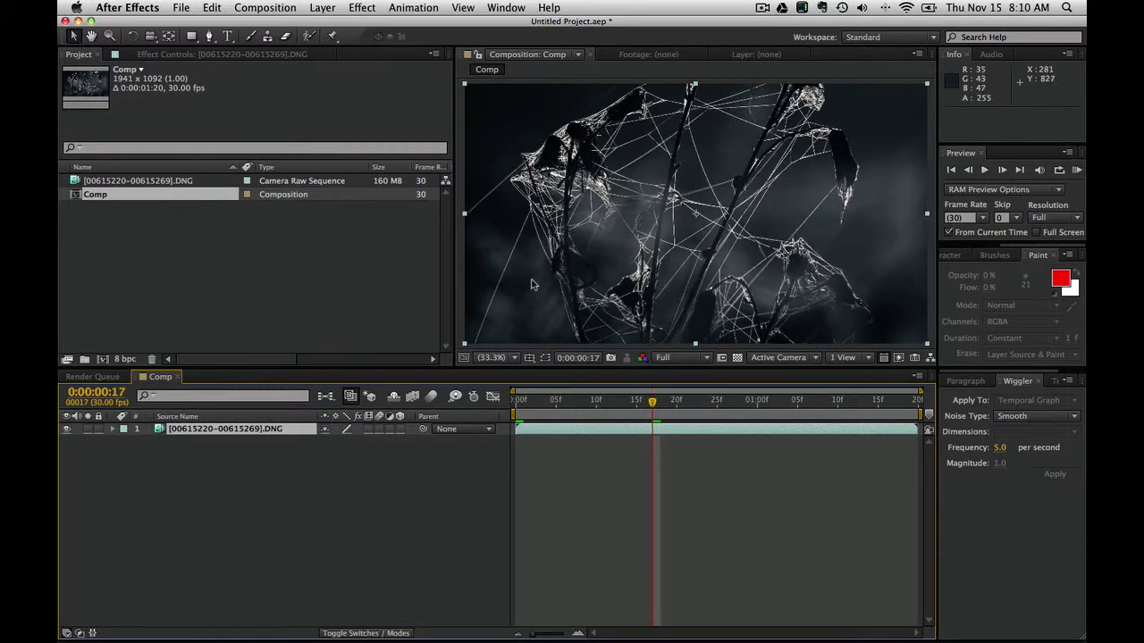
drag(653, 403, 644, 403)
click(547, 403)
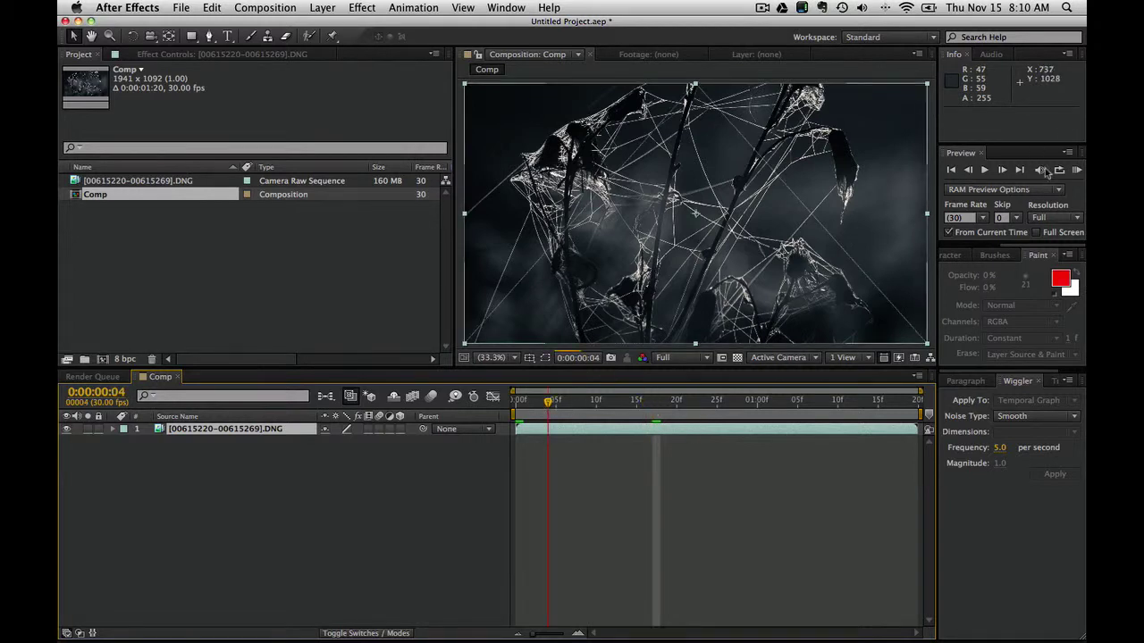
click(1076, 170)
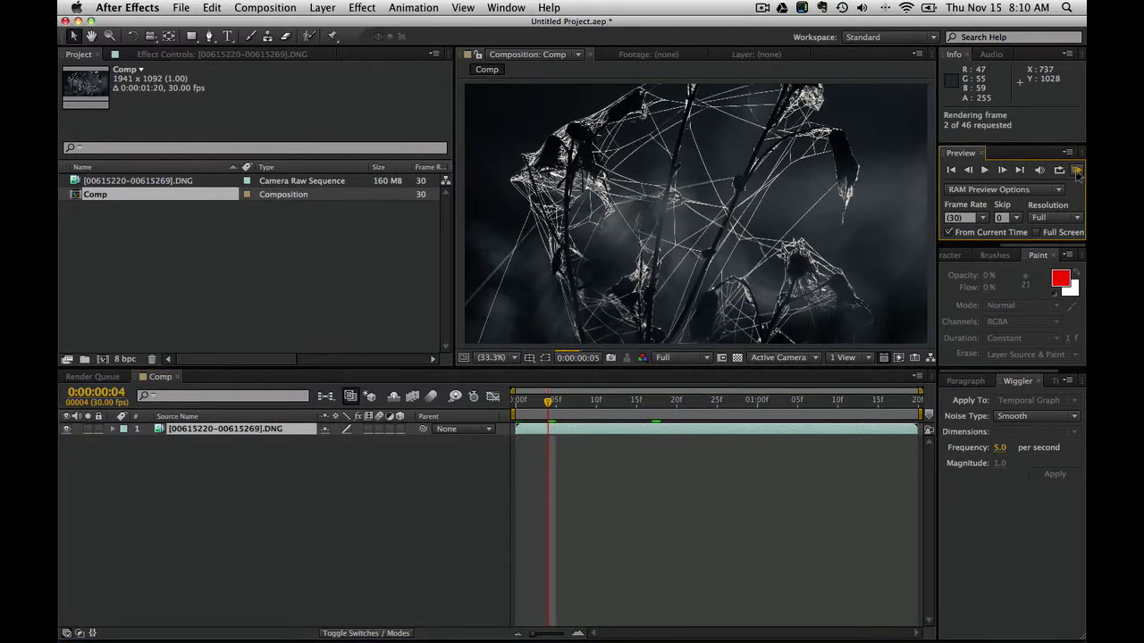